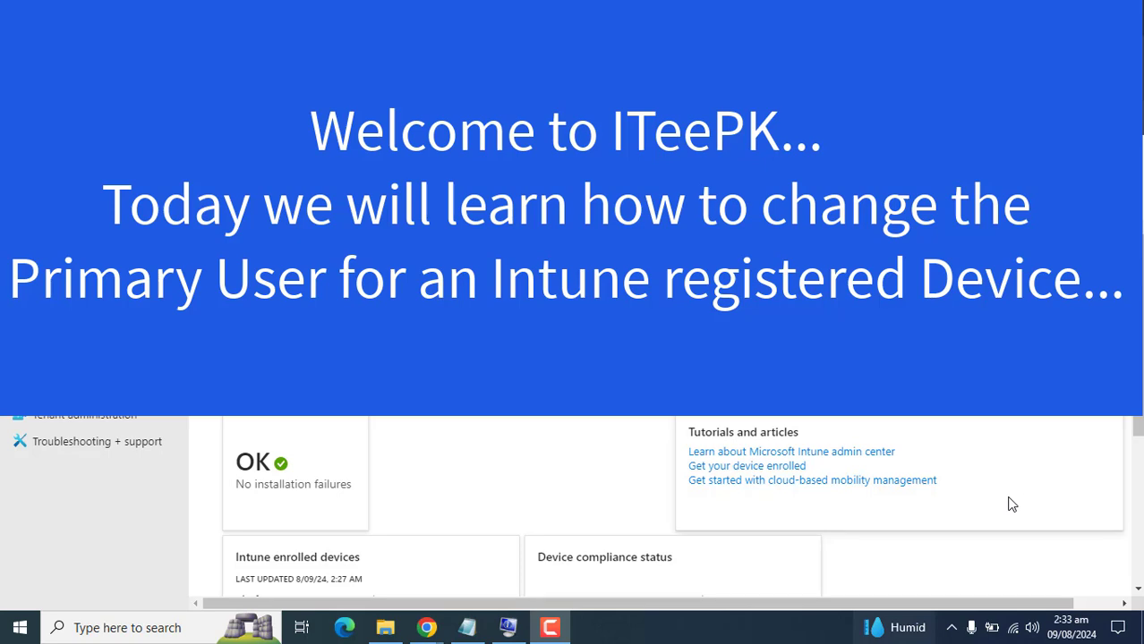
{"action": "left_click", "coordinate": [702, 582]}
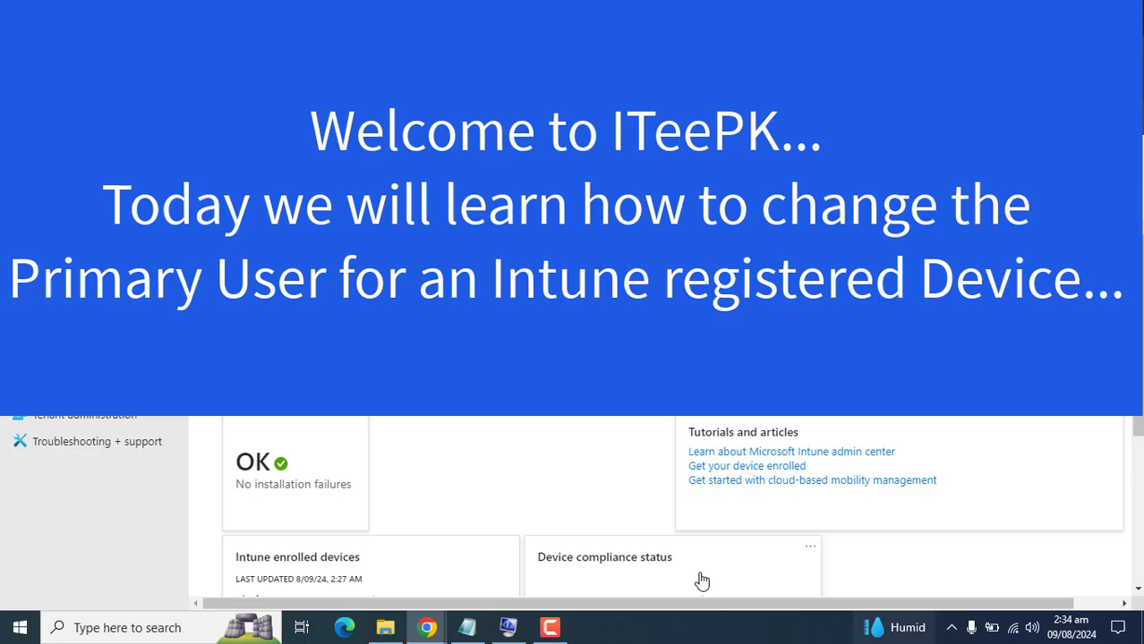
{"action": "mouse_move", "coordinate": [417, 624]}
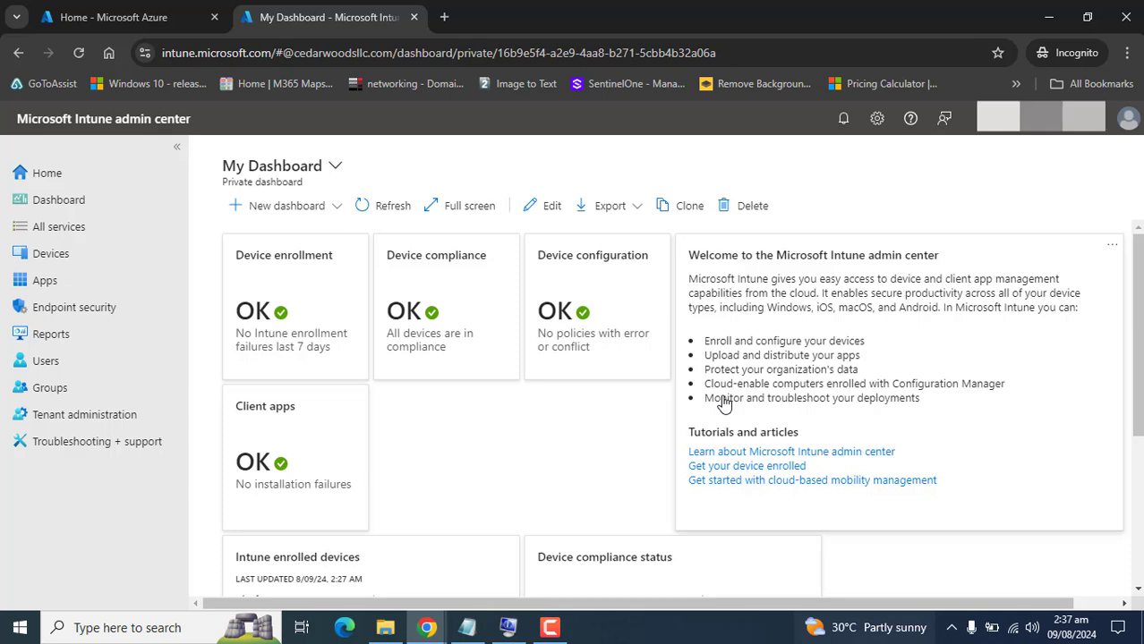
{"action": "double_click", "coordinate": [271, 54]}
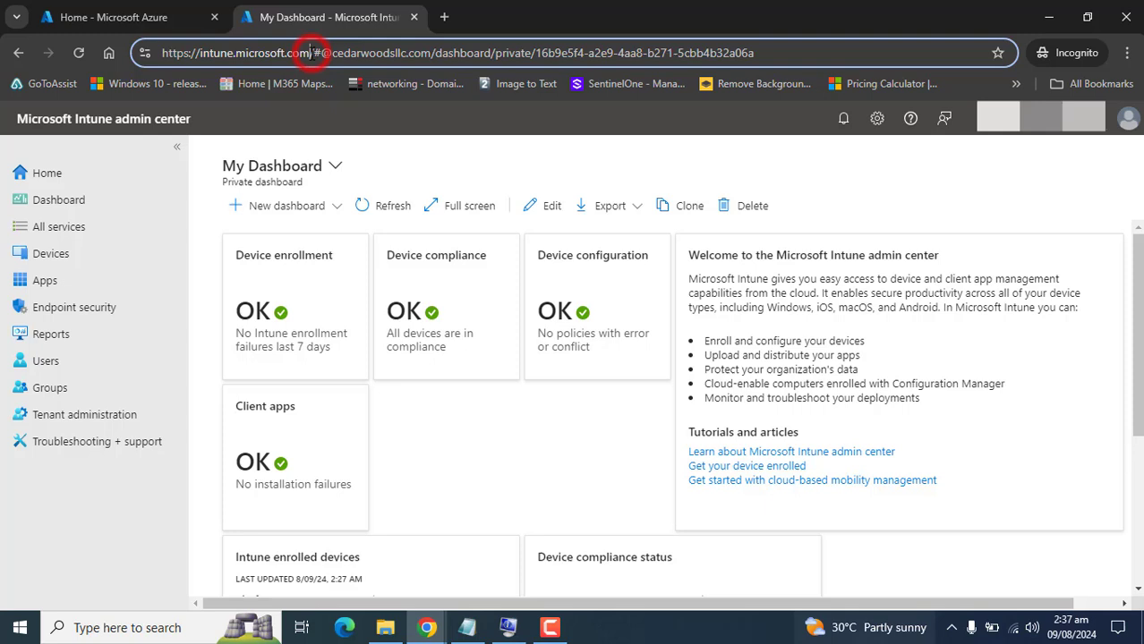
{"action": "left_click_drag", "start_coordinate": [308, 53], "coordinate": [148, 56]}
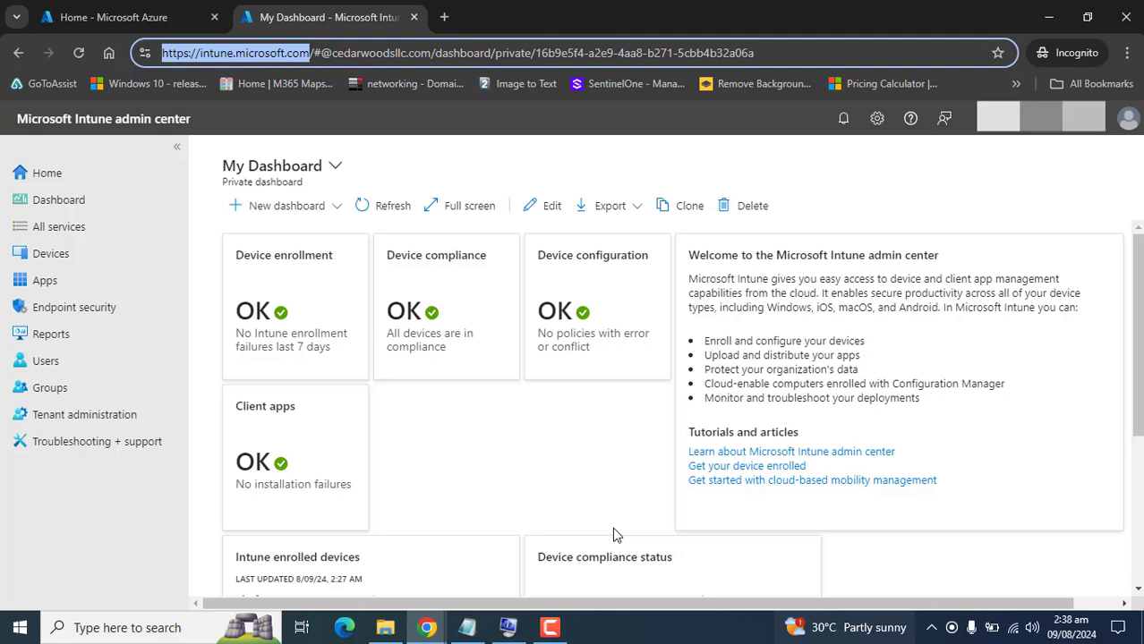
Open the first device in the list of all devices, slightly widening the Device name column
{"action": "left_click", "coordinate": [78, 254]}
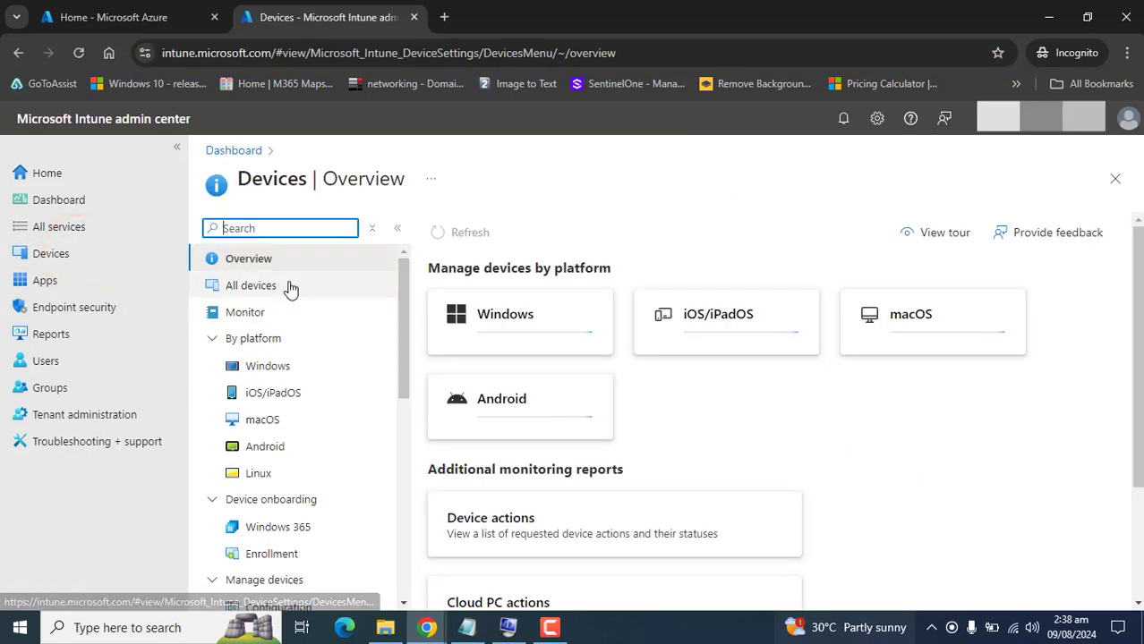
{"action": "left_click", "coordinate": [284, 285]}
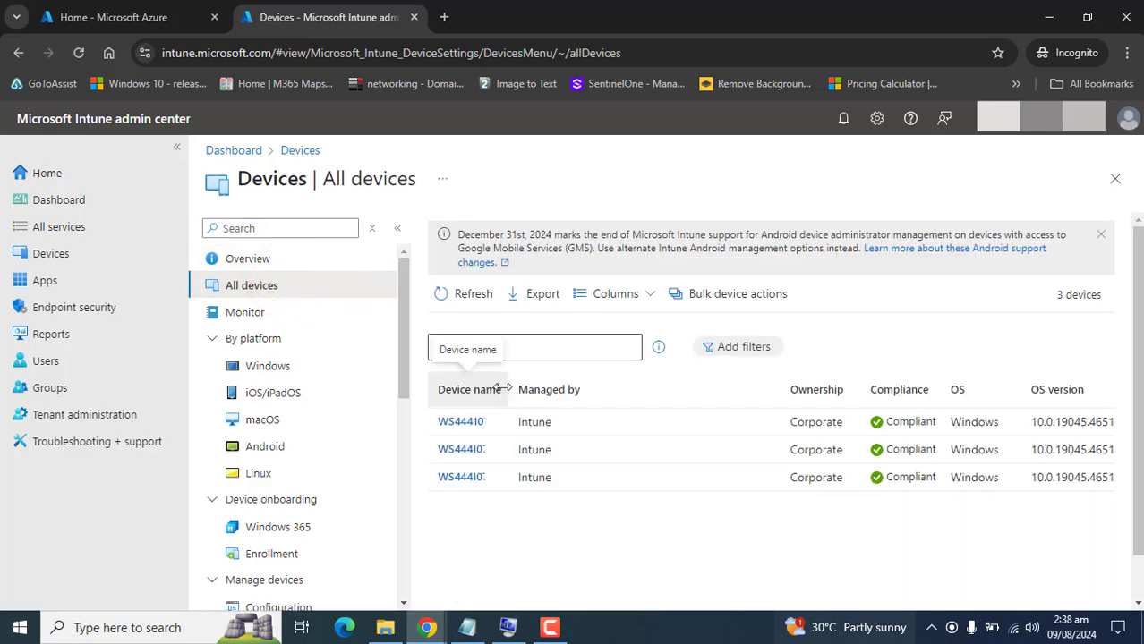
{"action": "left_click_drag", "start_coordinate": [509, 389], "coordinate": [518, 388]}
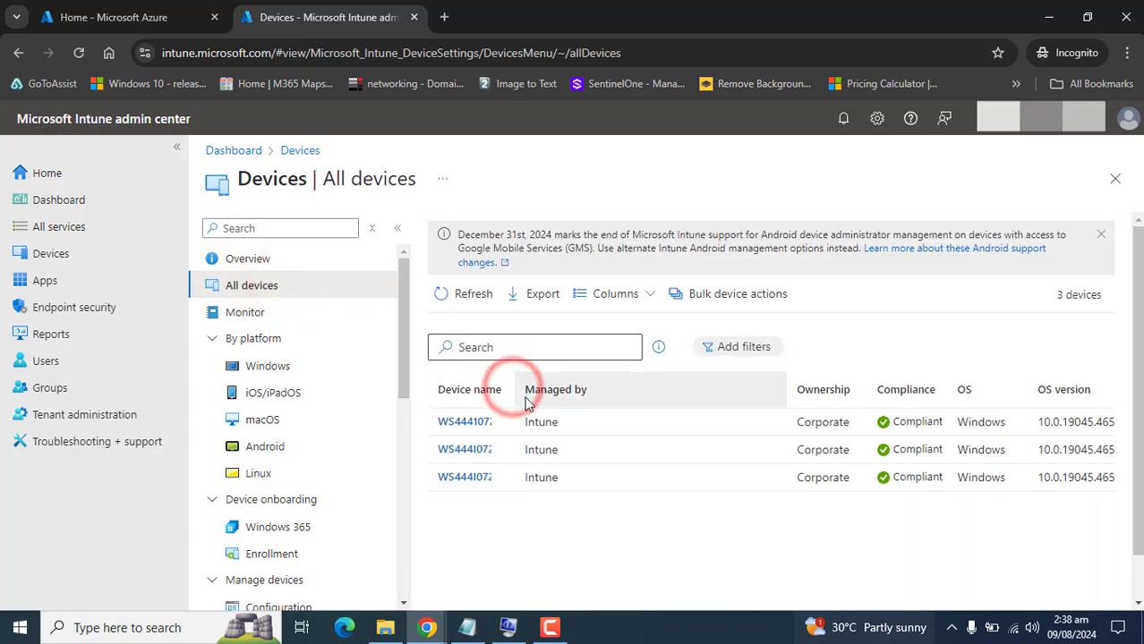
{"action": "left_click", "coordinate": [474, 429]}
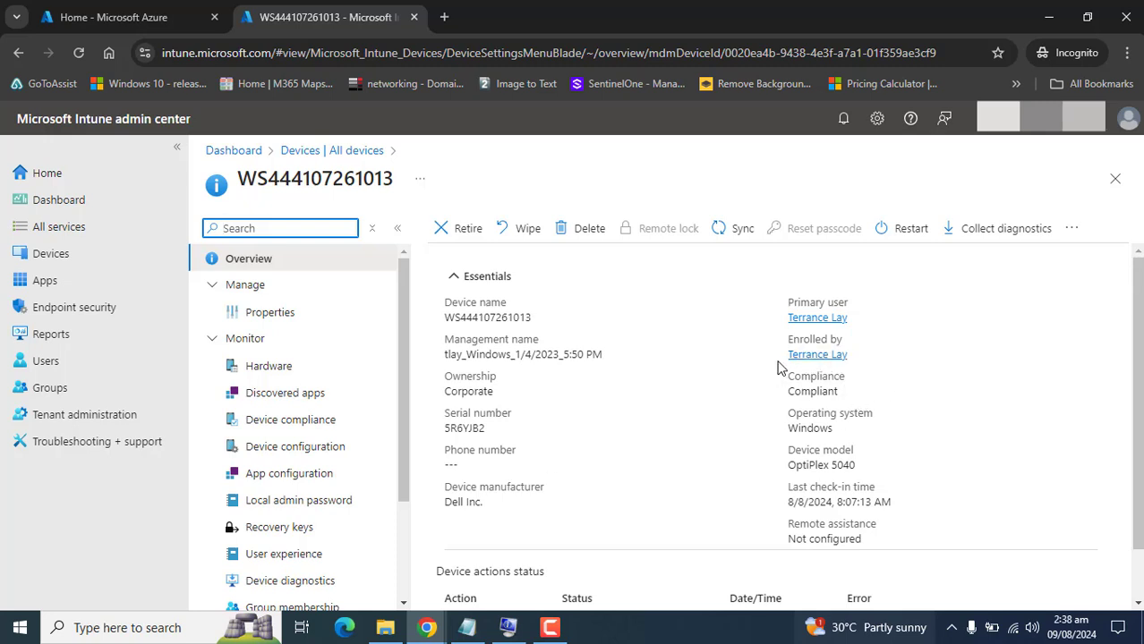
Examine the Primary user and Enrolled by details in the device's overview
{"action": "left_click_drag", "start_coordinate": [776, 354], "coordinate": [856, 356]}
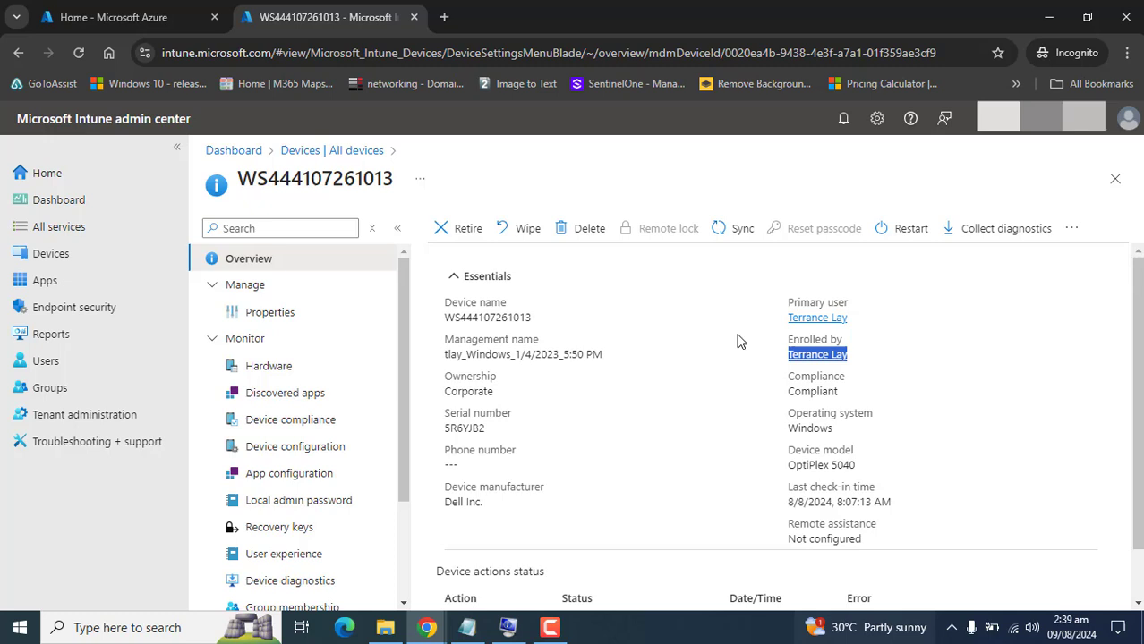
{"action": "left_click_drag", "start_coordinate": [737, 333], "coordinate": [811, 318]}
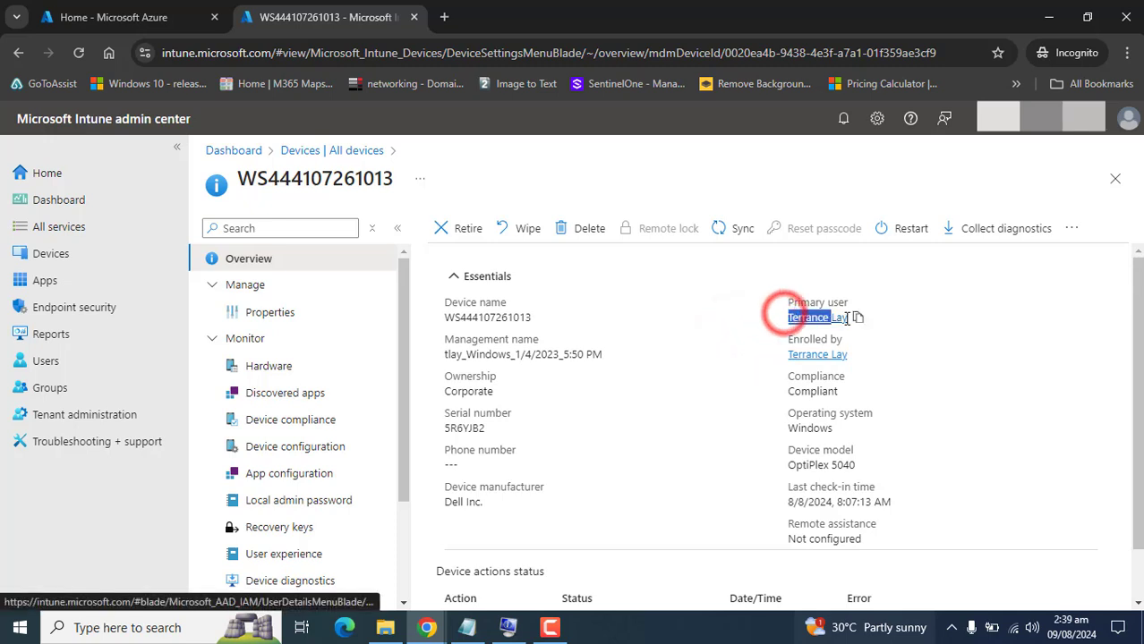
{"action": "left_click", "coordinate": [725, 451]}
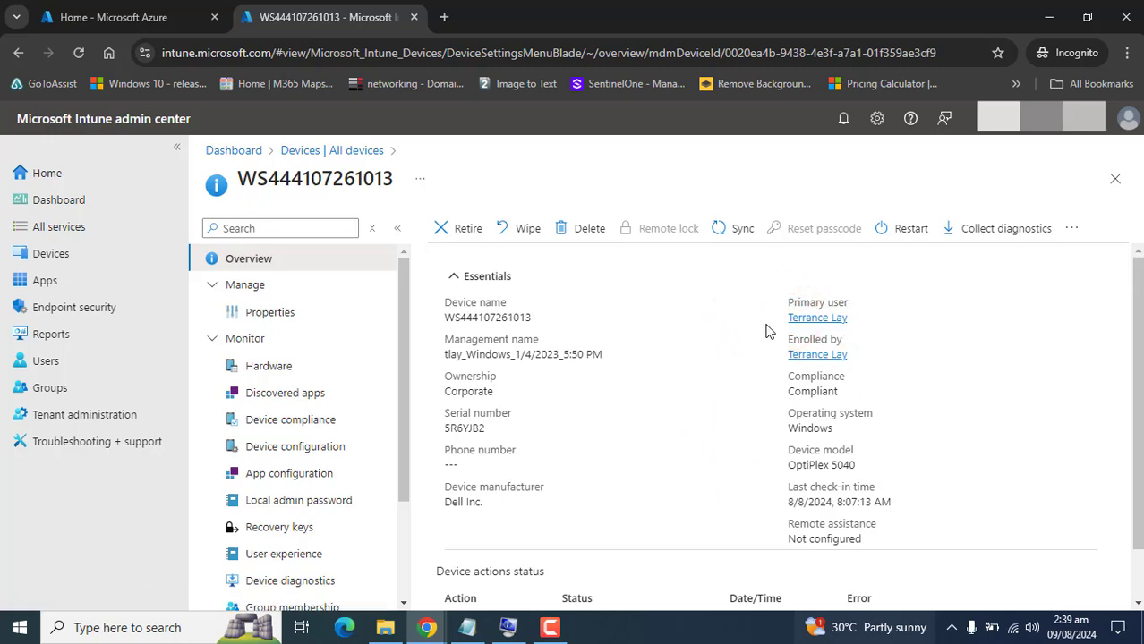
{"action": "triple_click", "coordinate": [790, 303]}
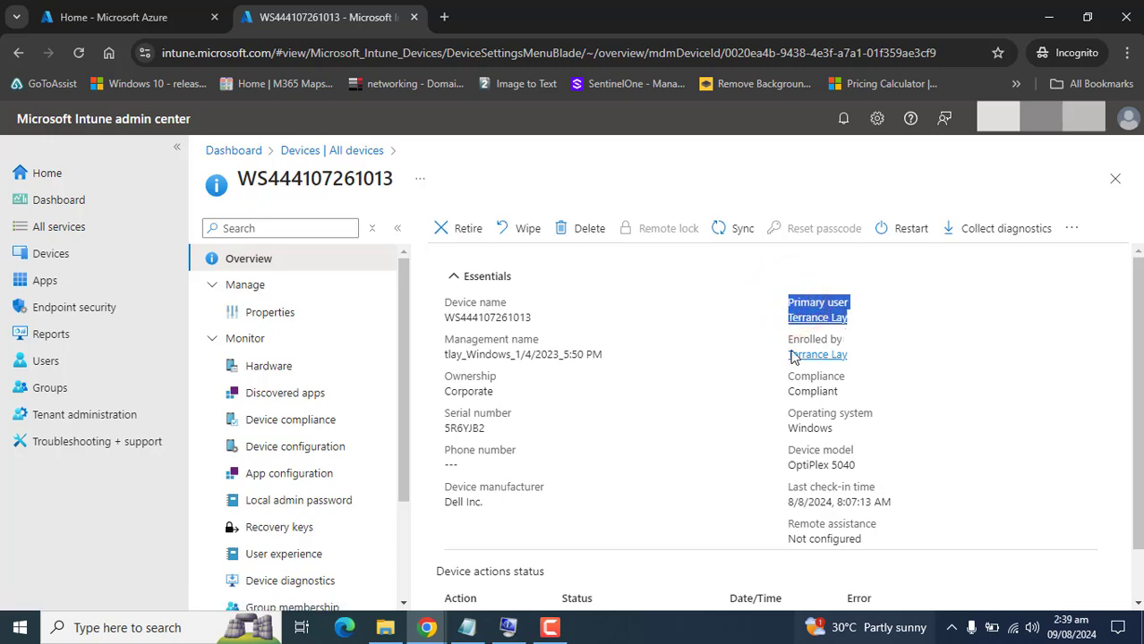
{"action": "left_click", "coordinate": [696, 495]}
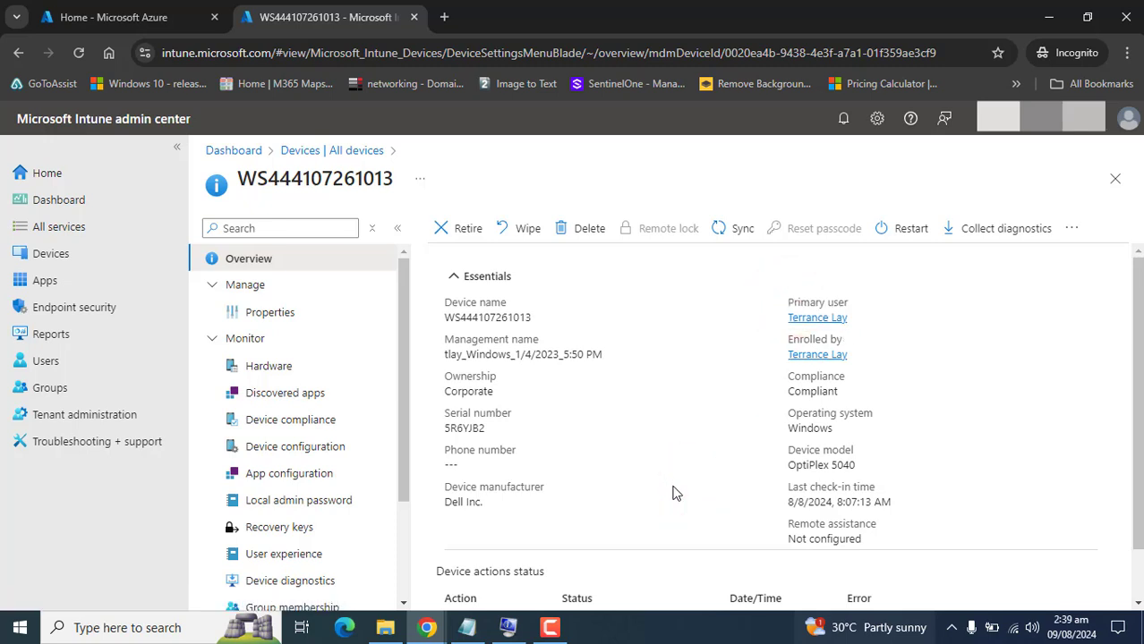
In the device's properties, change the primary user by searching for "test" and selecting Test User1
{"action": "left_click", "coordinate": [273, 312]}
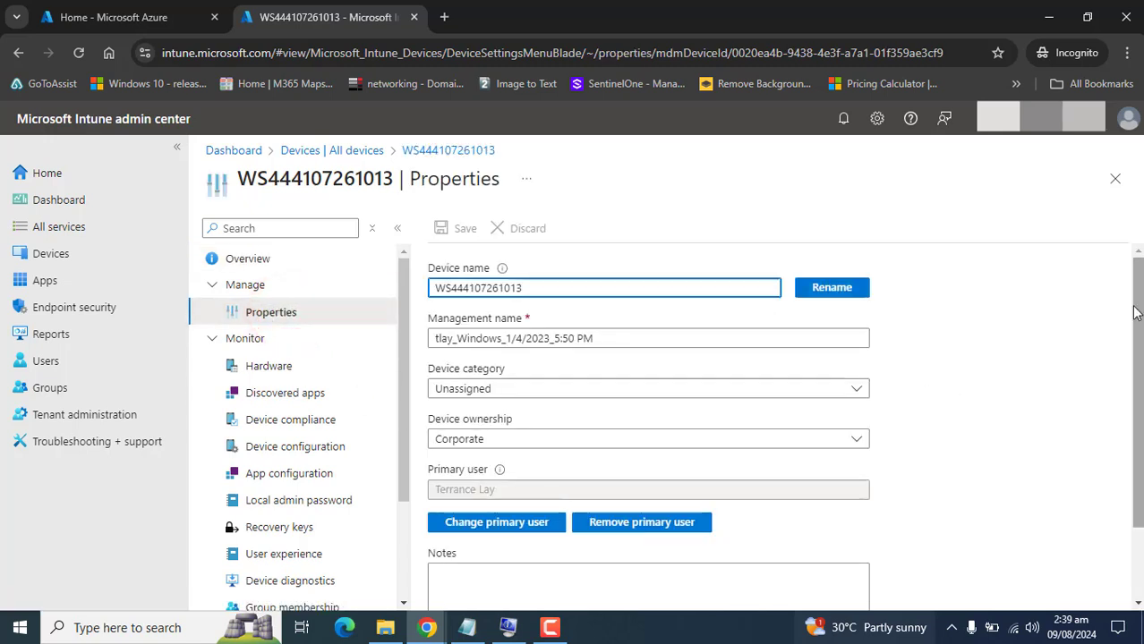
{"action": "left_click_drag", "start_coordinate": [1139, 340], "coordinate": [1136, 371]}
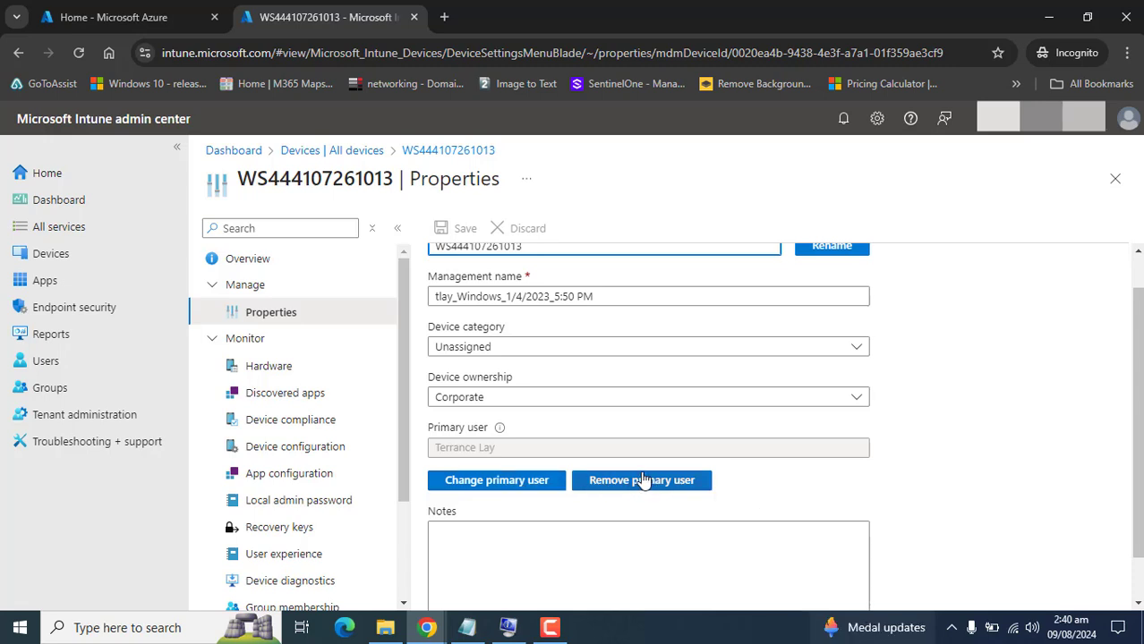
{"action": "left_click", "coordinate": [525, 485]}
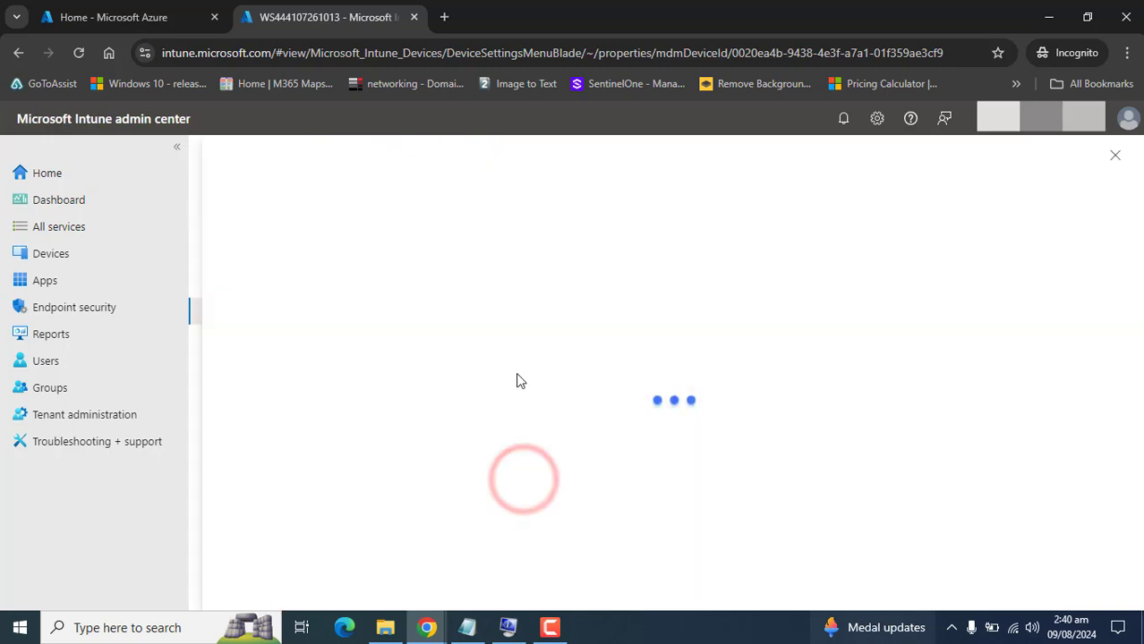
{"action": "left_click", "coordinate": [515, 274]}
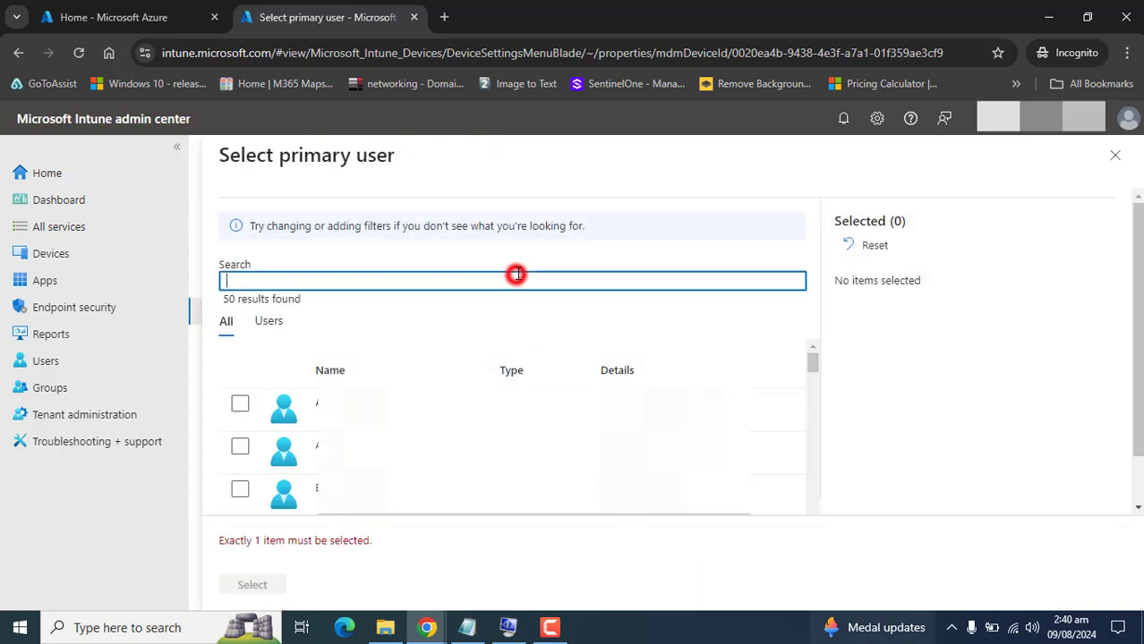
{"action": "type", "text": "test"}
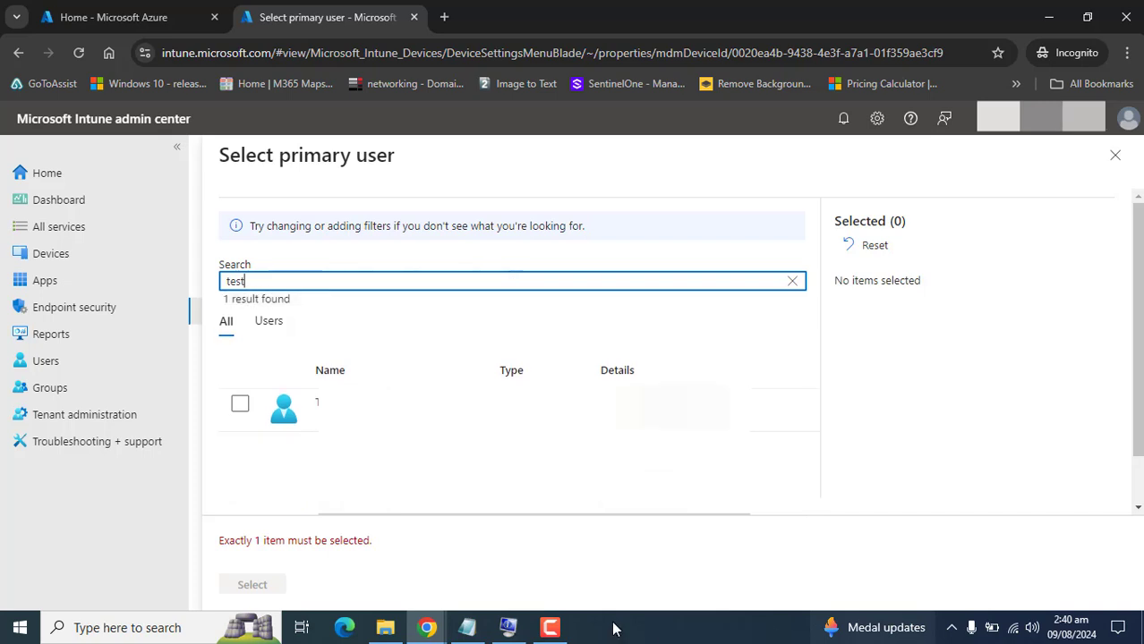
{"action": "left_click", "coordinate": [240, 403]}
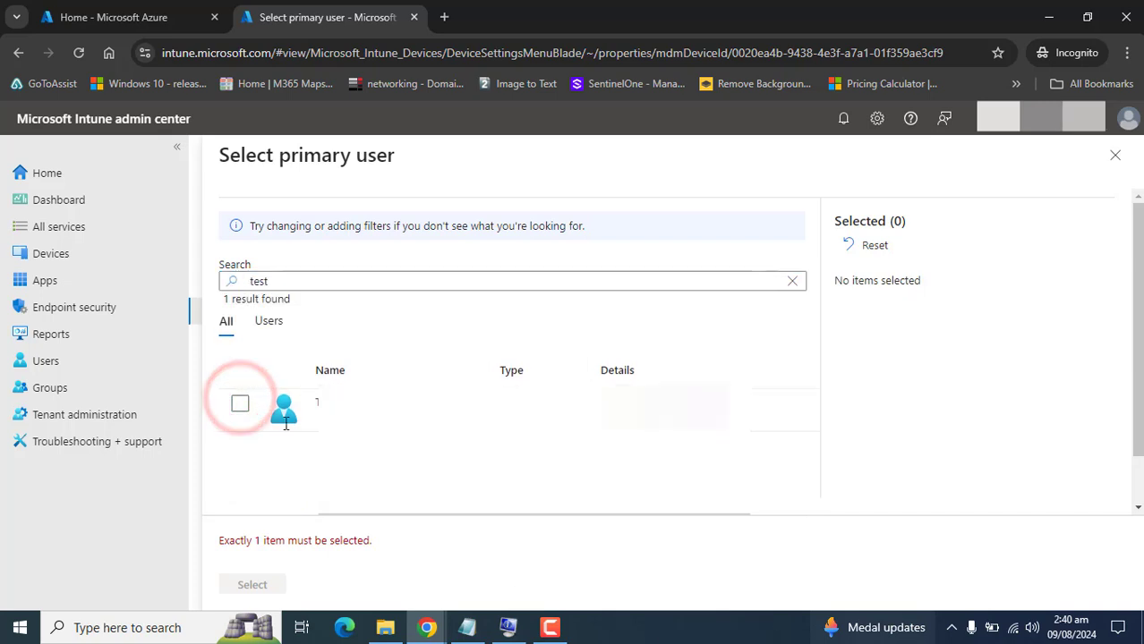
{"action": "left_click", "coordinate": [238, 403]}
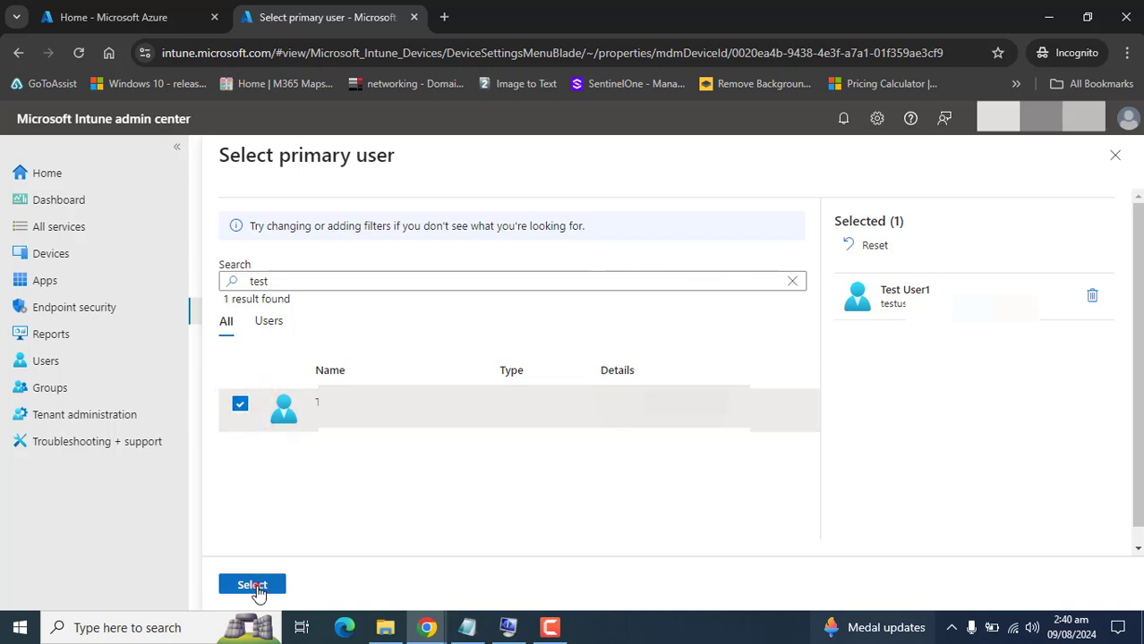
{"action": "left_click", "coordinate": [255, 587]}
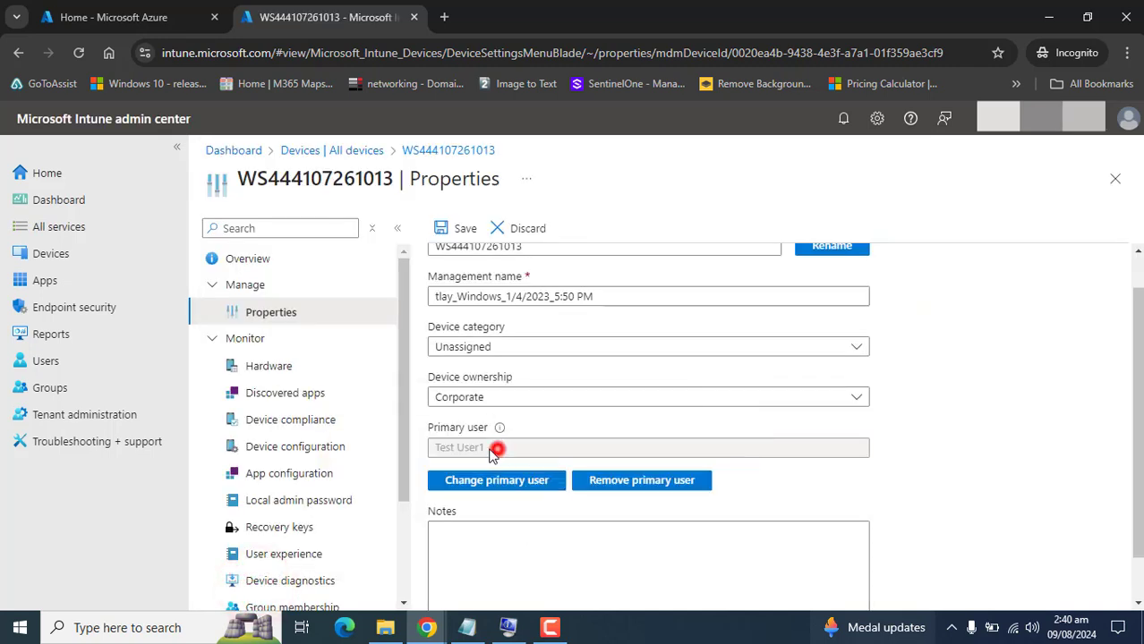
Try to save the device properties with Test User1 as the primary user
{"action": "triple_click", "coordinate": [490, 449]}
{"action": "left_click", "coordinate": [842, 490]}
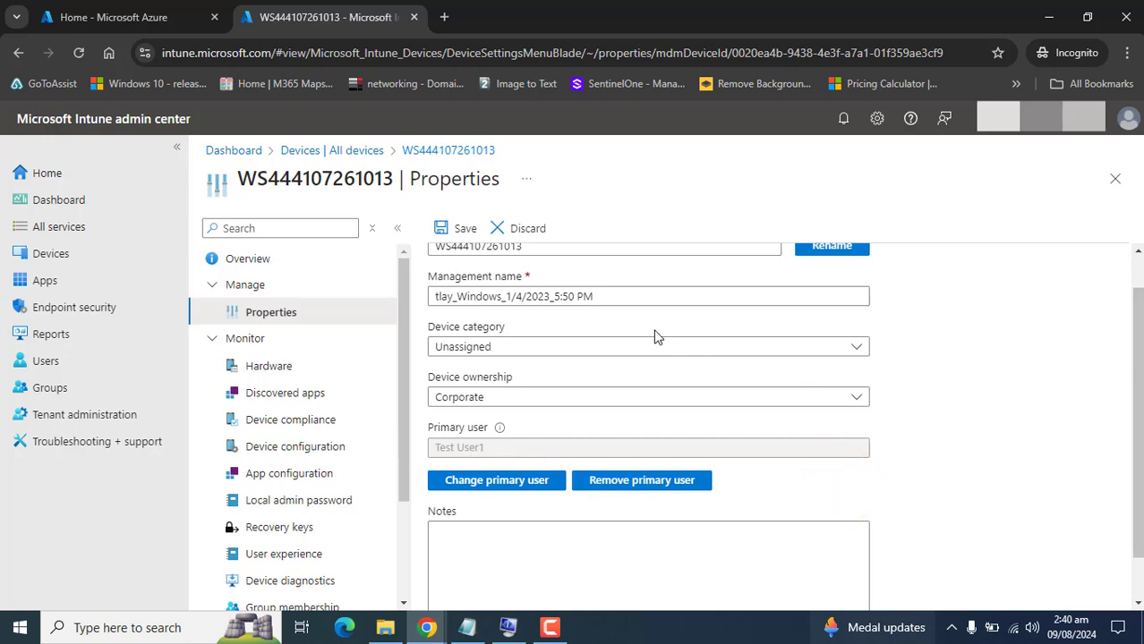
{"action": "left_click", "coordinate": [454, 235]}
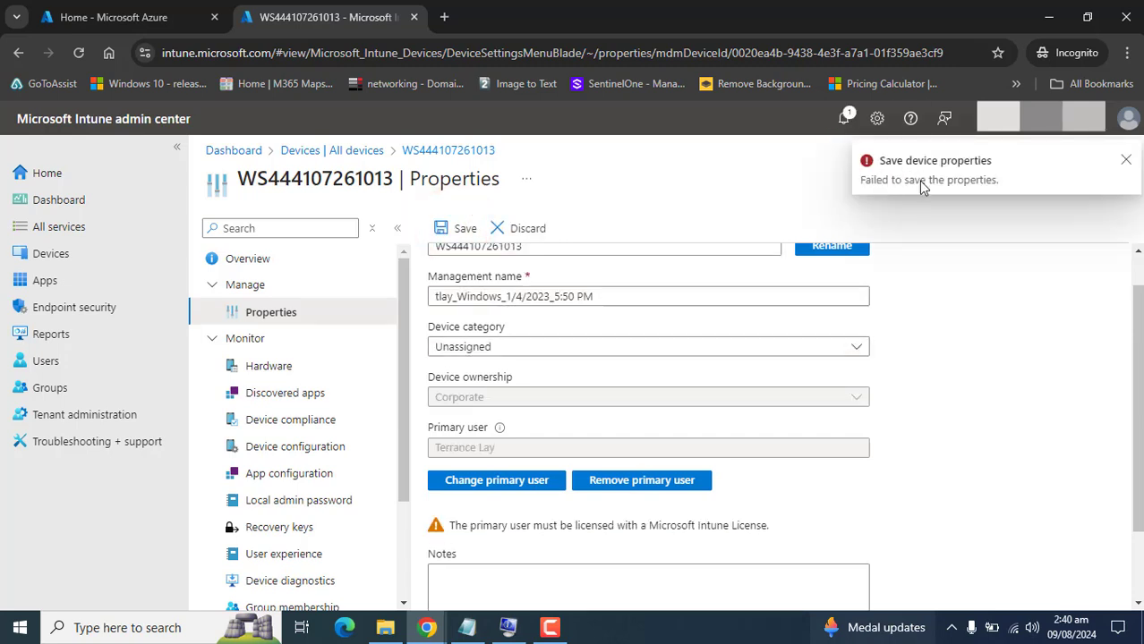
Examine the notifications about saving the device properties and the warning below the primary user setting
{"action": "scroll", "coordinate": [917, 251], "scroll_direction": "down", "scroll_amount": 1}
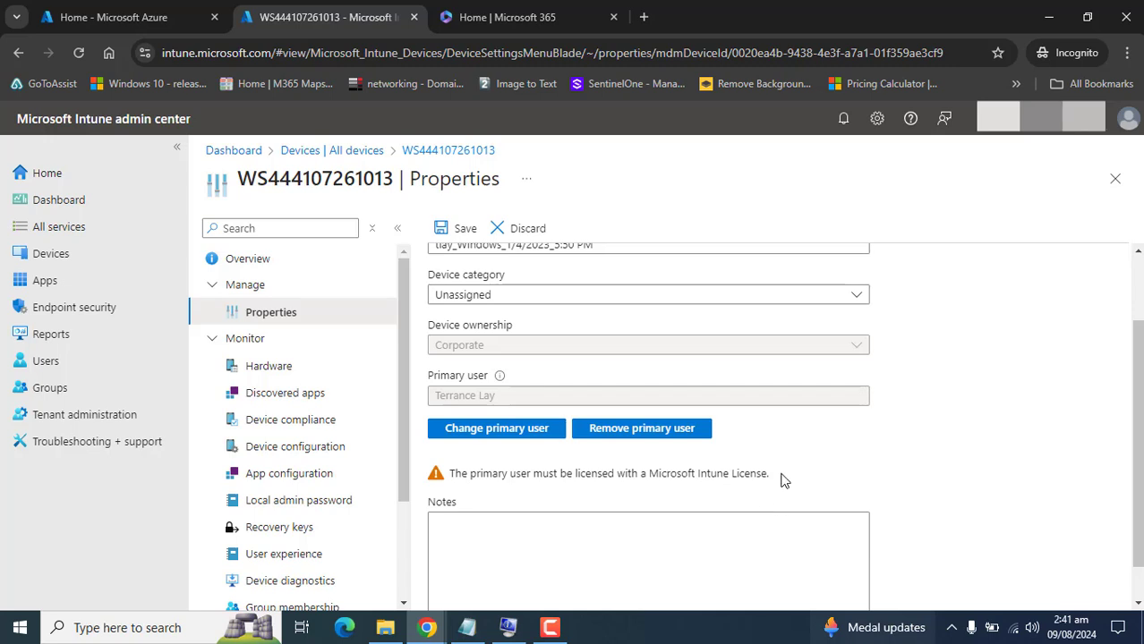
{"action": "left_click", "coordinate": [843, 118]}
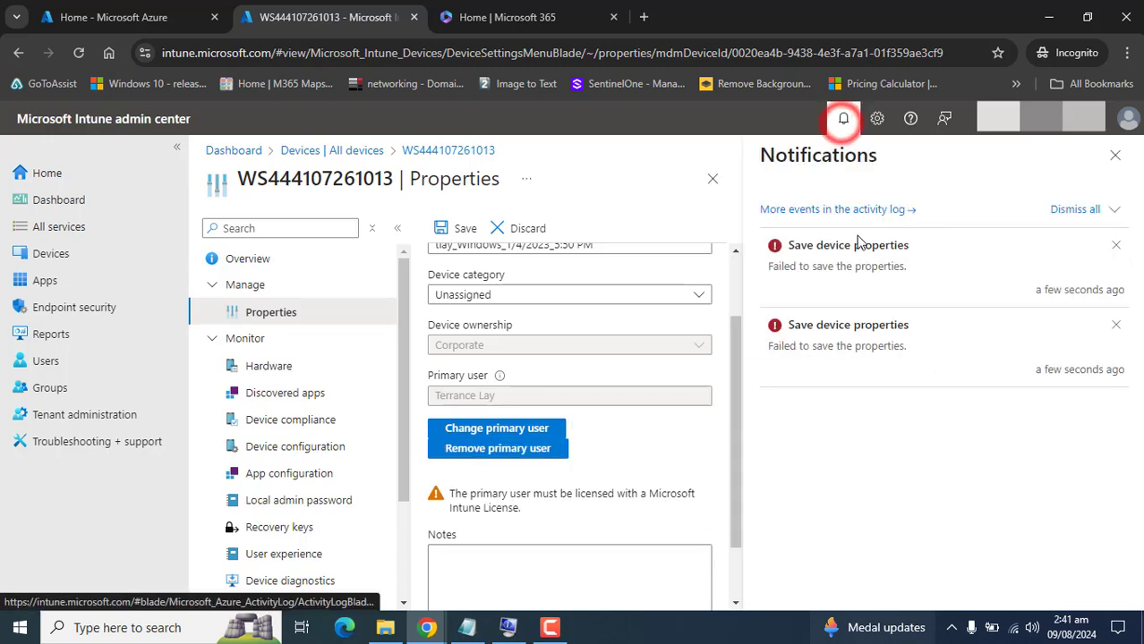
{"action": "left_click_drag", "start_coordinate": [788, 243], "coordinate": [892, 266]}
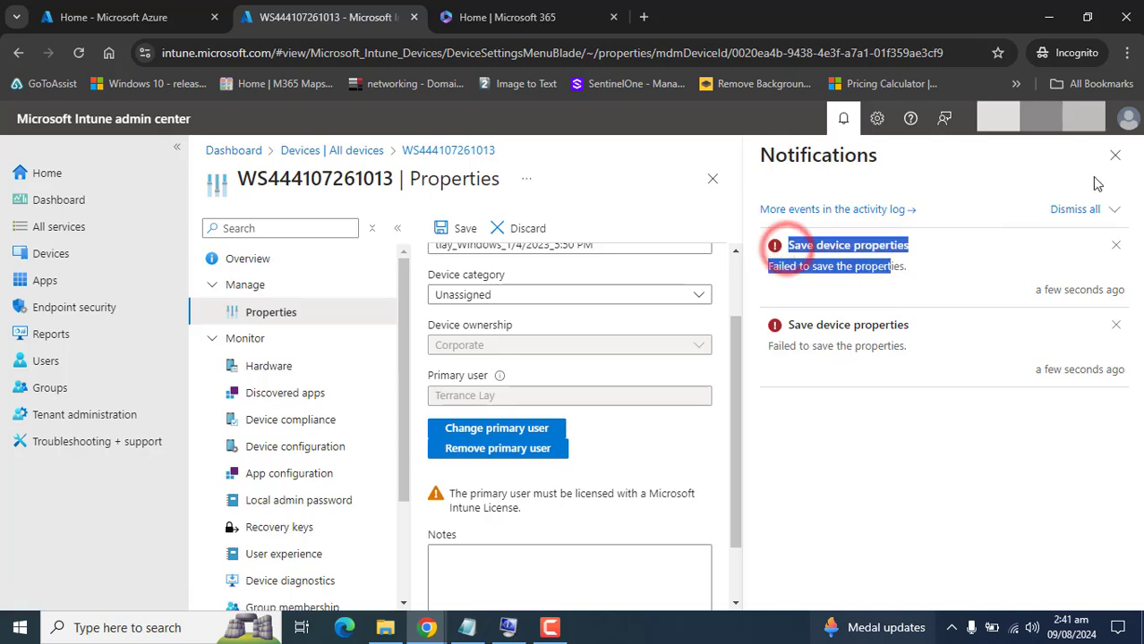
{"action": "left_click", "coordinate": [1115, 155]}
{"action": "left_click_drag", "start_coordinate": [450, 474], "coordinate": [776, 484]}
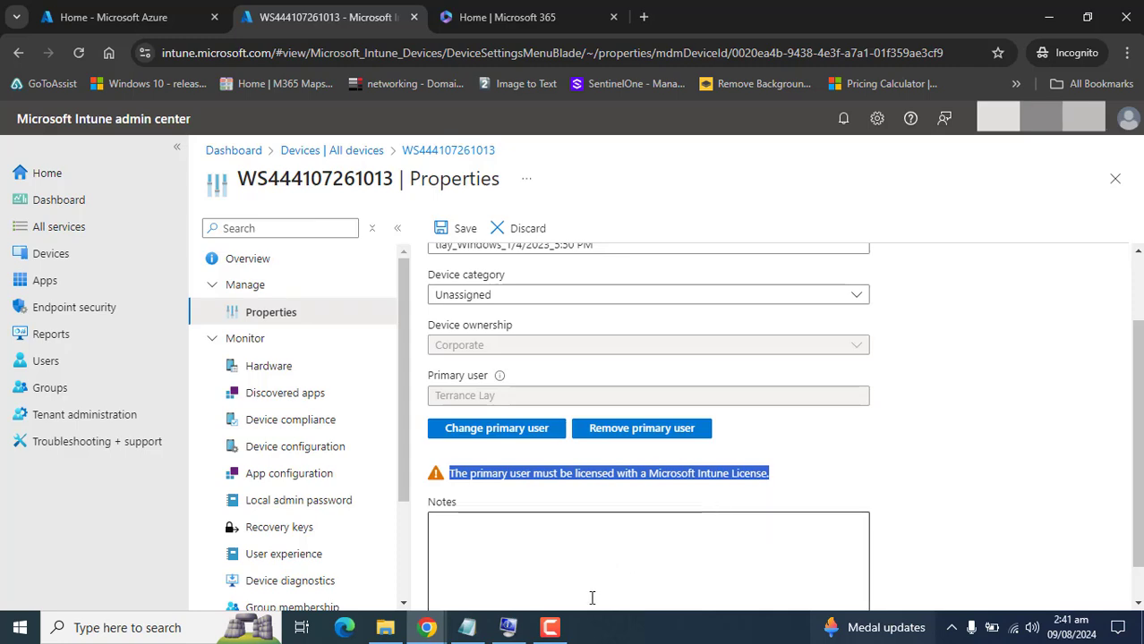
{"action": "left_click", "coordinate": [560, 637]}
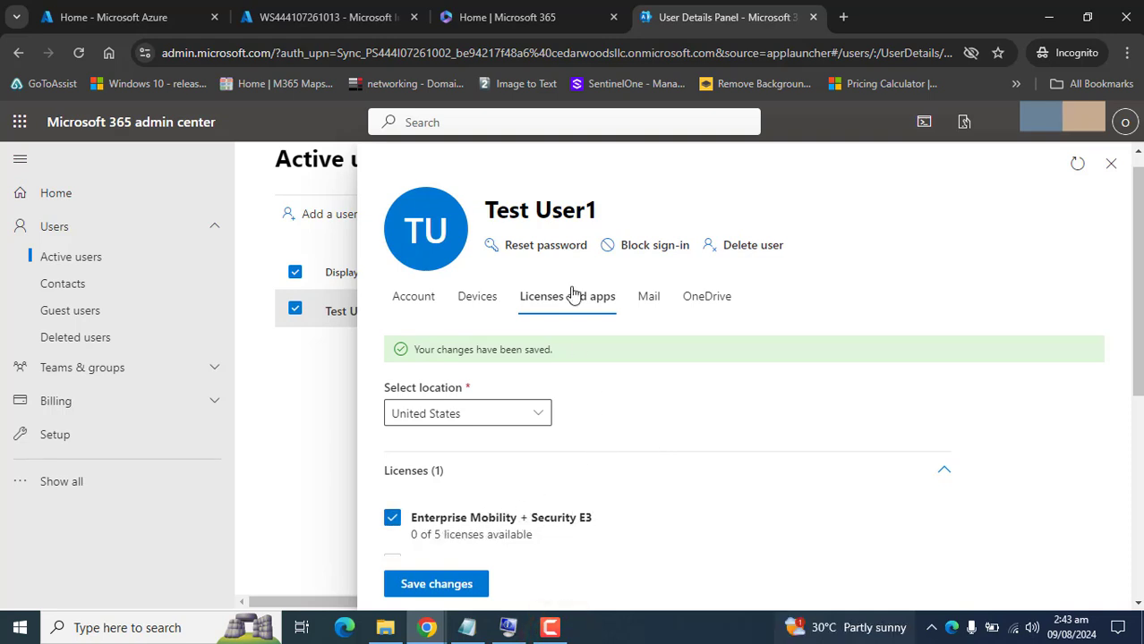
{"action": "left_click_drag", "start_coordinate": [495, 209], "coordinate": [583, 212]}
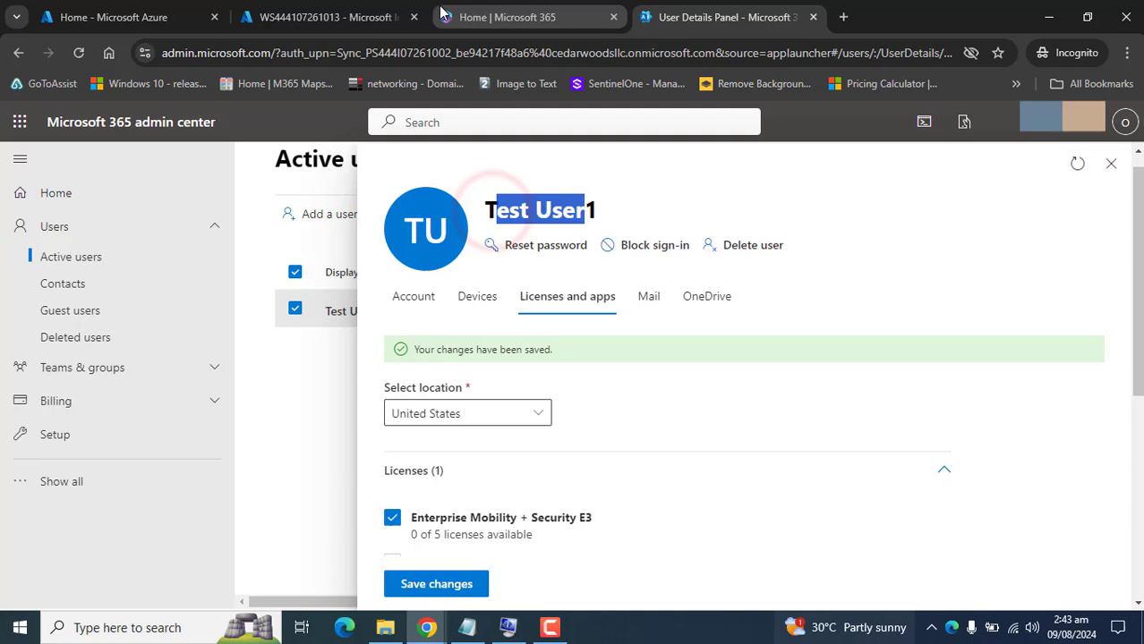
{"action": "left_click", "coordinate": [336, 6]}
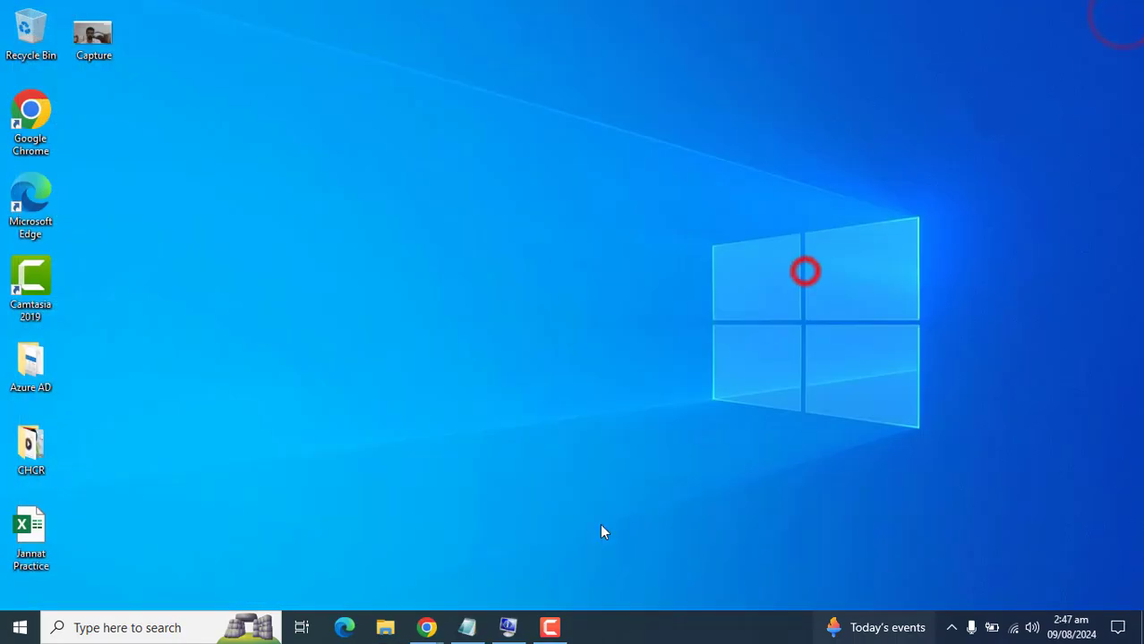
{"action": "mouse_move", "coordinate": [564, 626]}
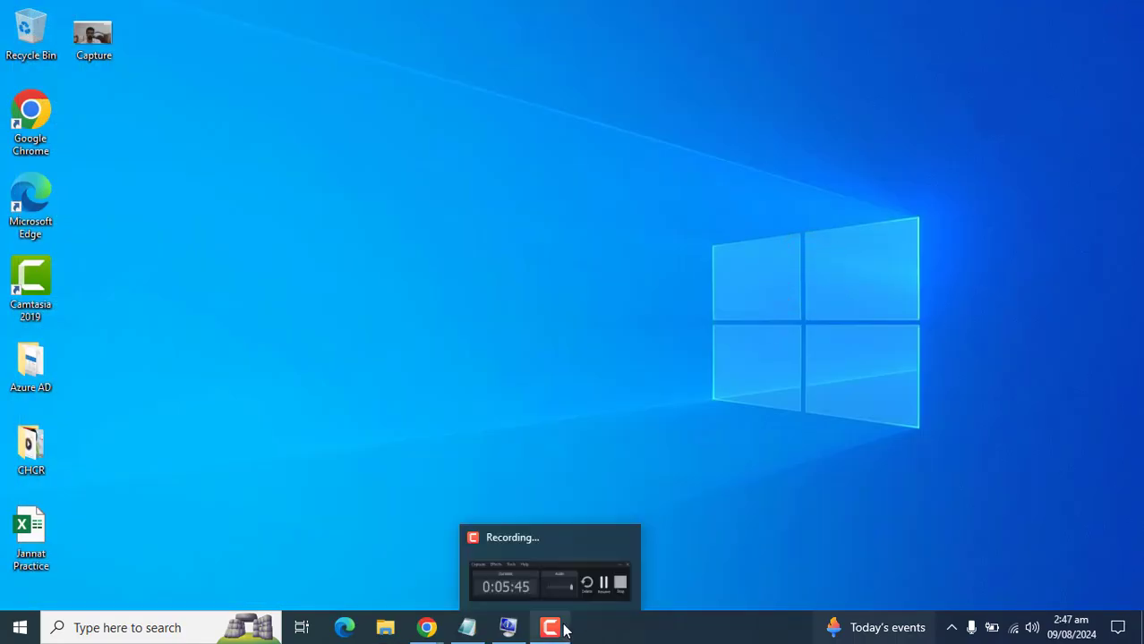
{"action": "left_click", "coordinate": [564, 568]}
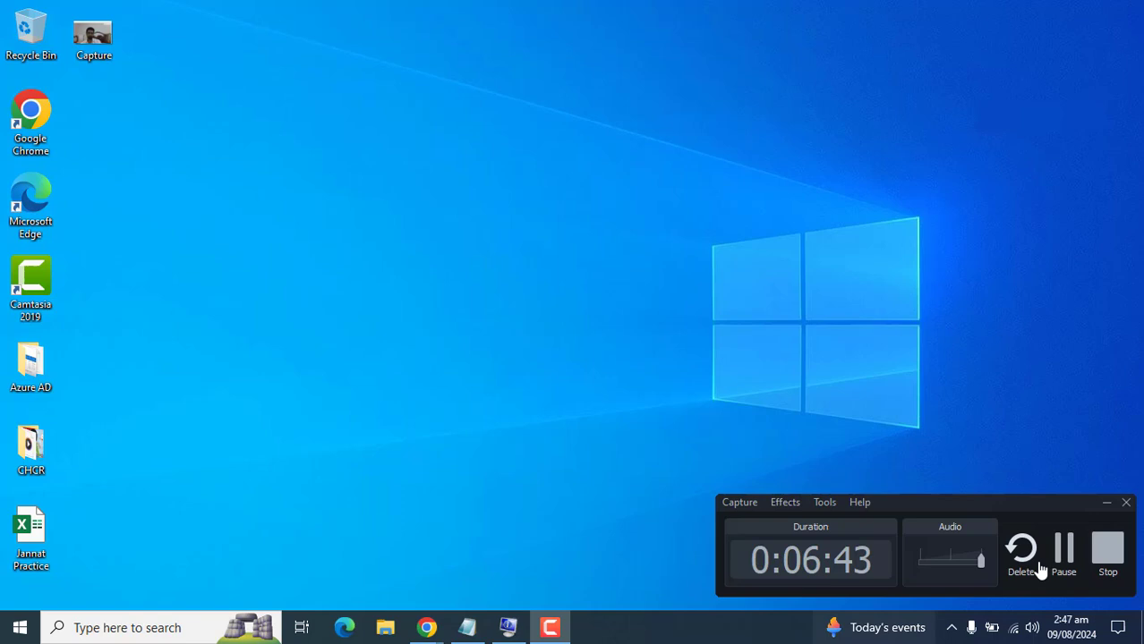
{"action": "left_click", "coordinate": [1063, 550]}
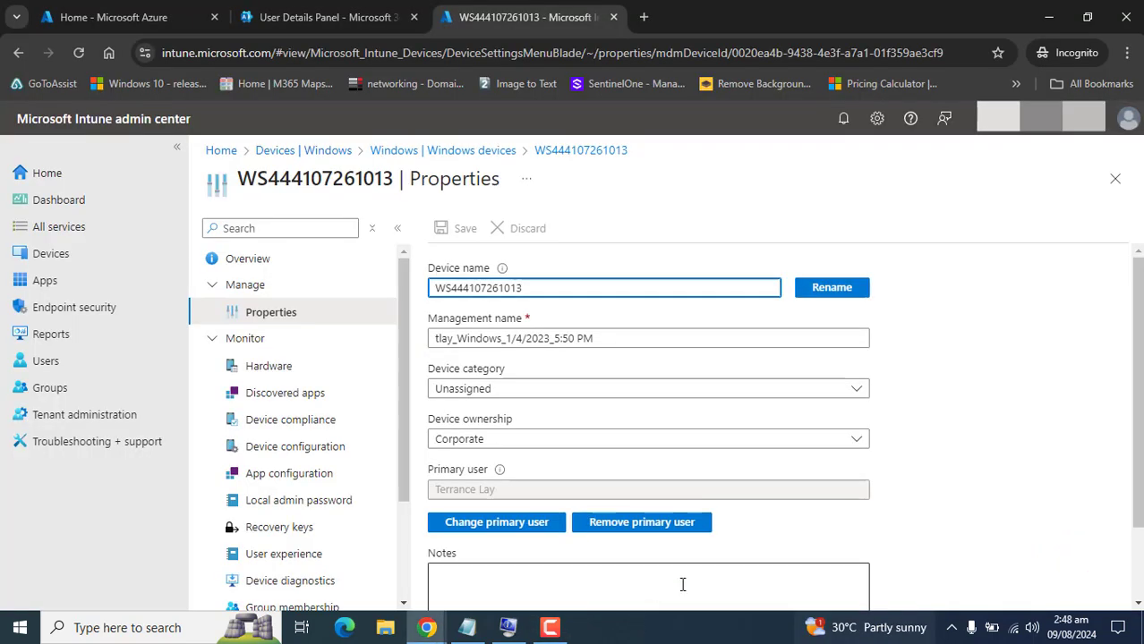
Change the device's primary user by searching for "test" and selecting Test User1, and save the device properties
{"action": "left_click", "coordinate": [453, 528]}
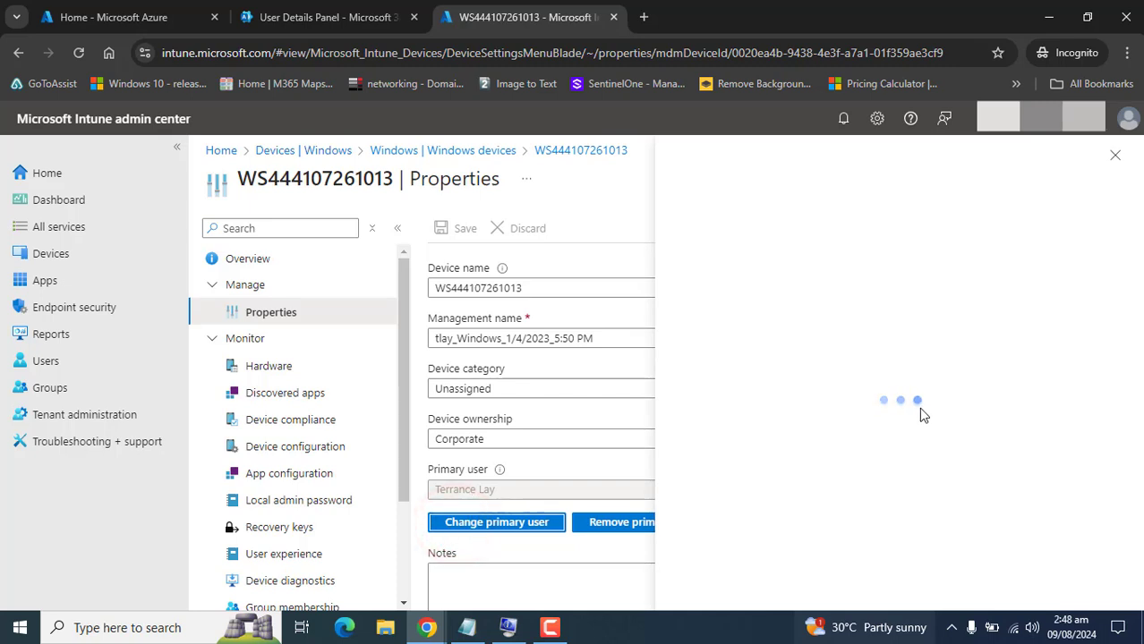
{"action": "left_click", "coordinate": [348, 279]}
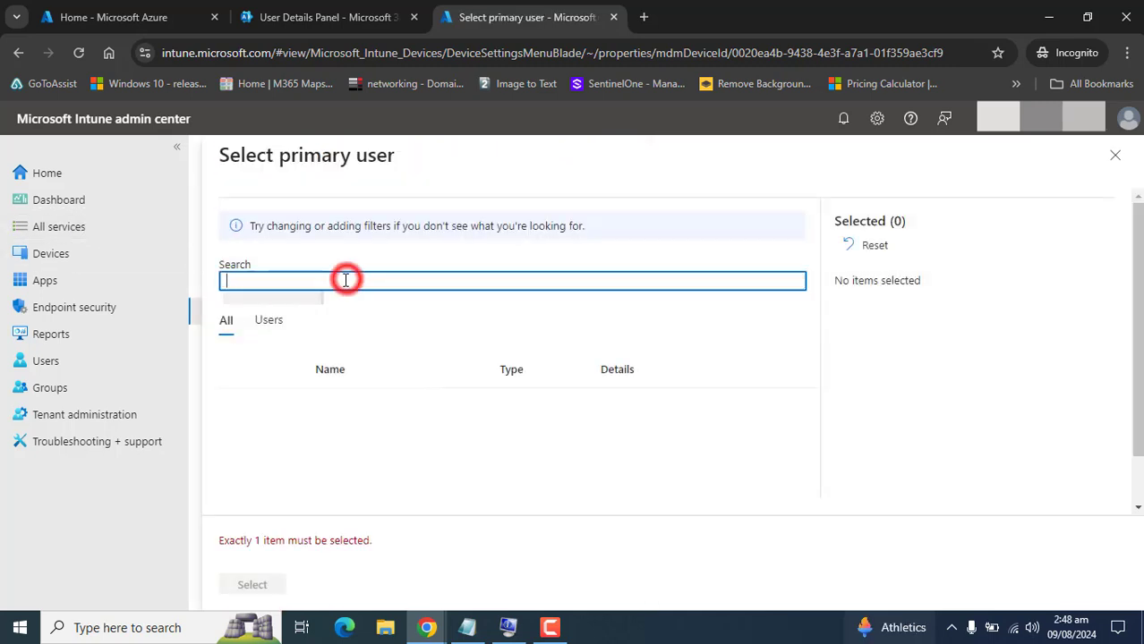
{"action": "type", "text": "test"}
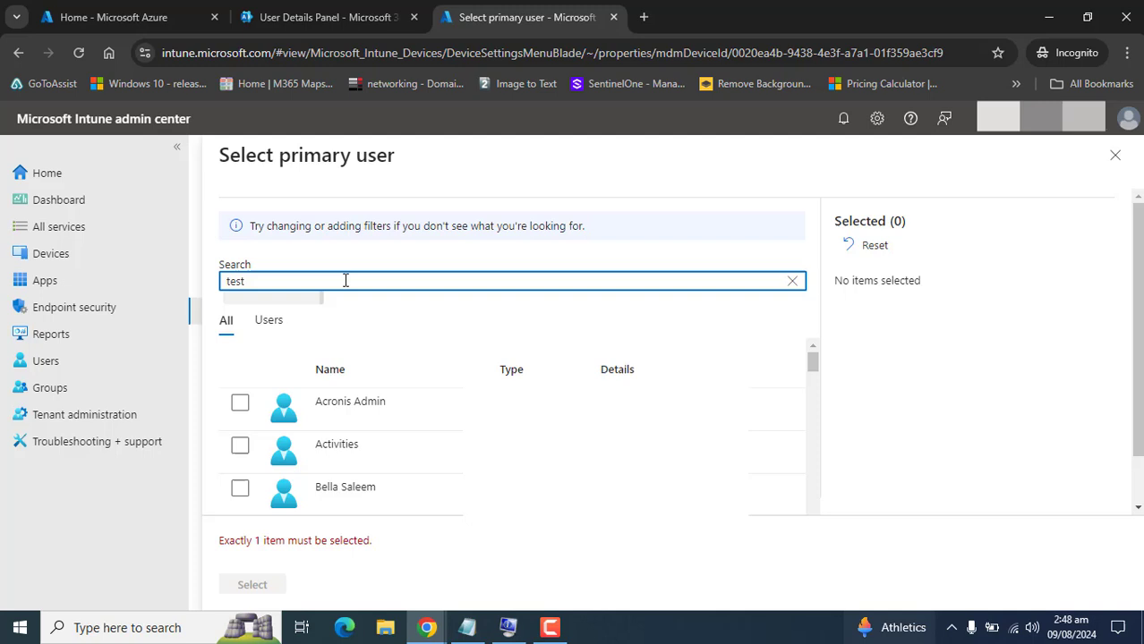
{"action": "left_click", "coordinate": [341, 407]}
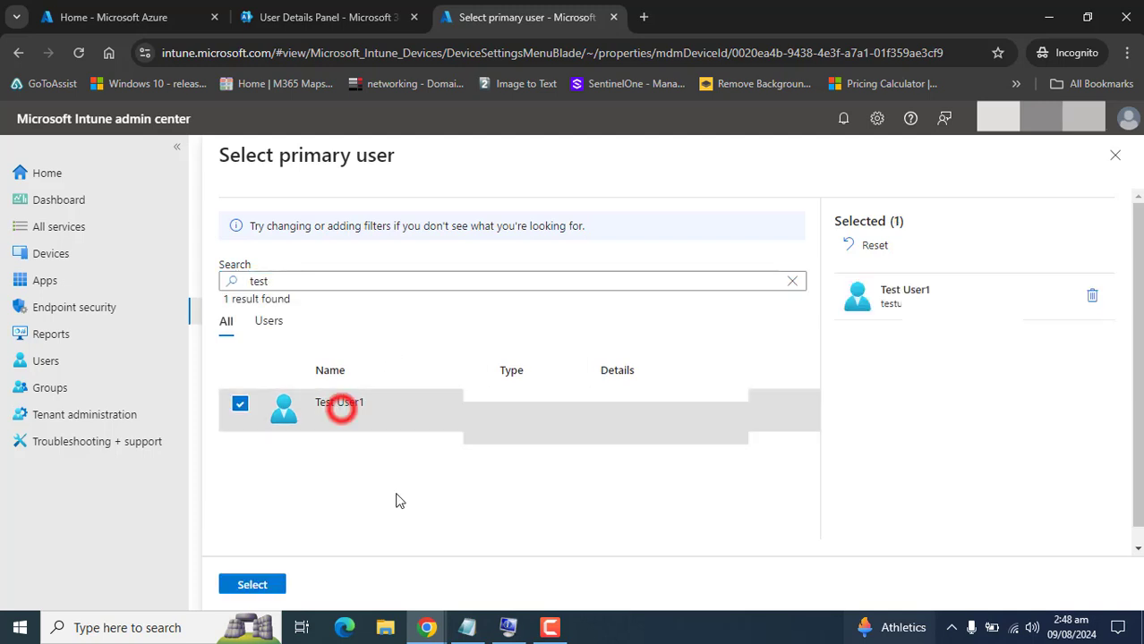
{"action": "left_click", "coordinate": [252, 584]}
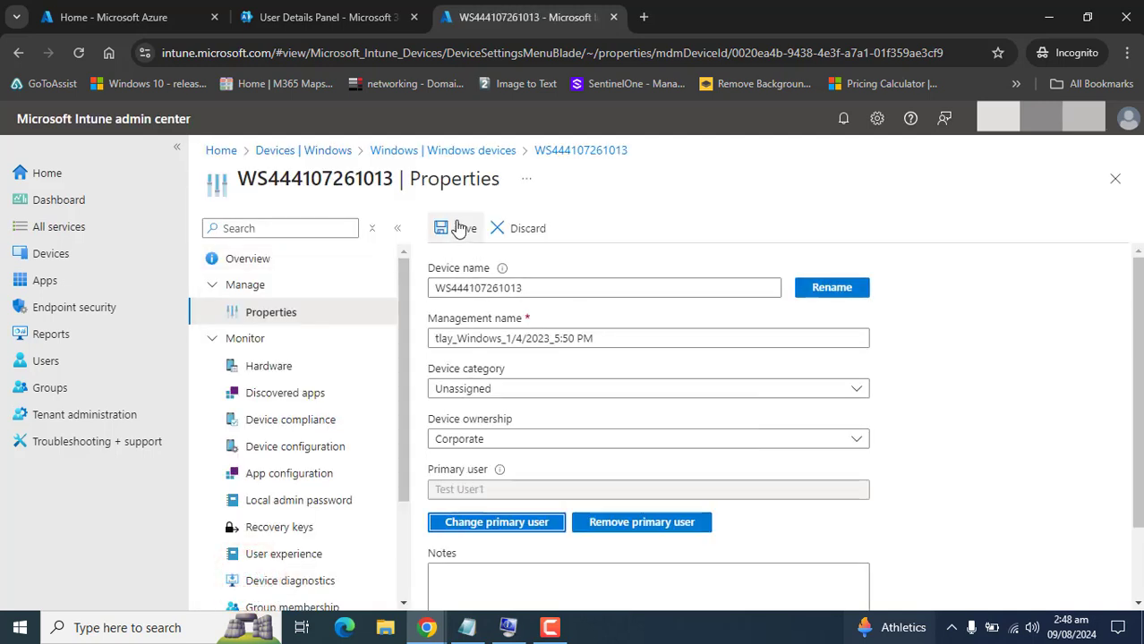
{"action": "left_click", "coordinate": [458, 228]}
Examine the notification about saving the device properties and the primary user setting, and close the notifications
{"action": "left_click", "coordinate": [847, 119]}
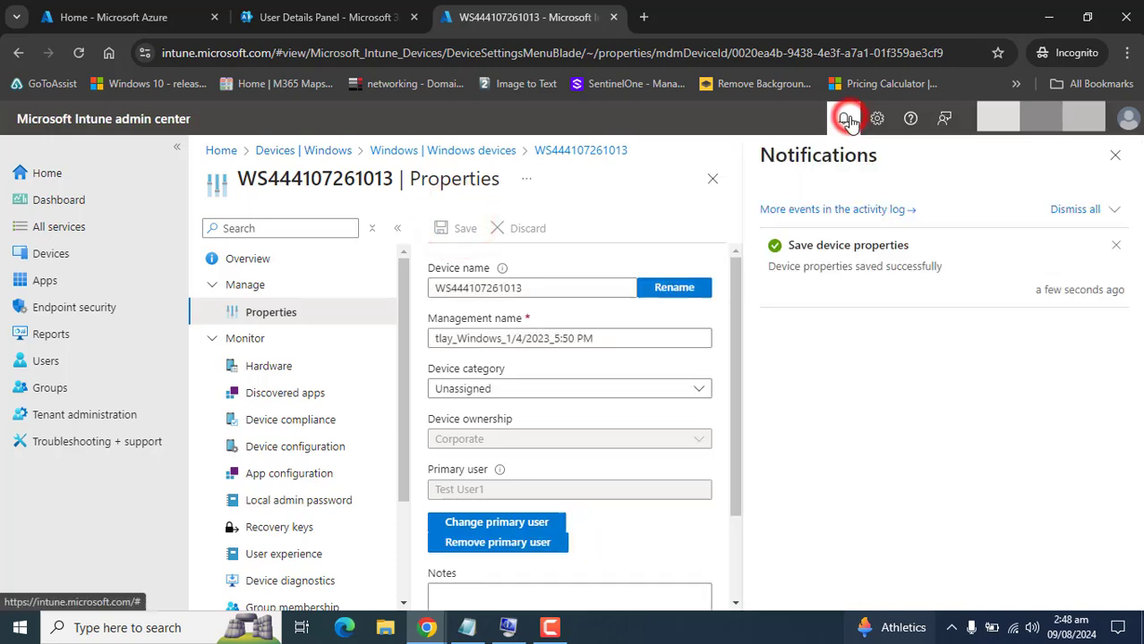
{"action": "left_click_drag", "start_coordinate": [945, 270], "coordinate": [779, 253]}
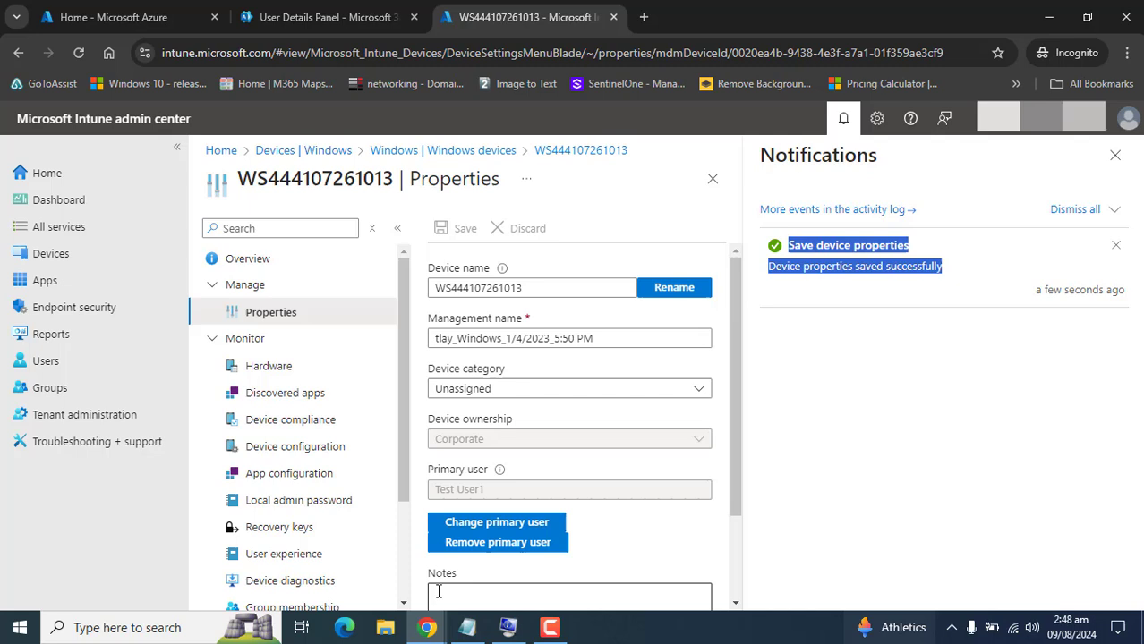
{"action": "left_click_drag", "start_coordinate": [432, 492], "coordinate": [1038, 364]}
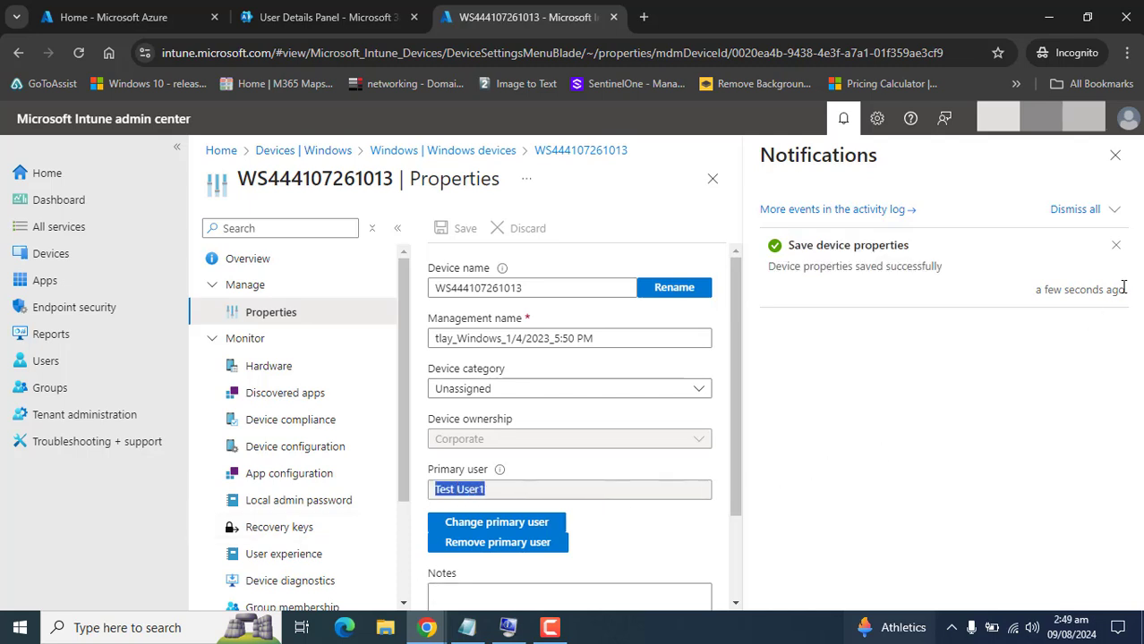
{"action": "triple_click", "coordinate": [948, 265]}
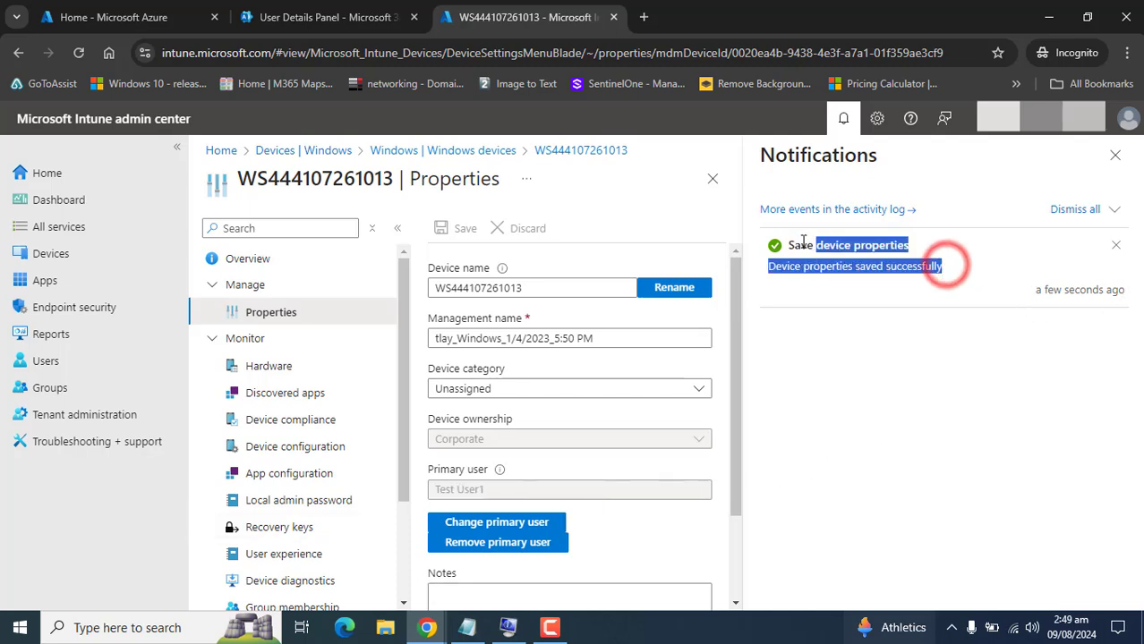
{"action": "left_click", "coordinate": [1115, 156]}
{"action": "left_click", "coordinate": [562, 634]}
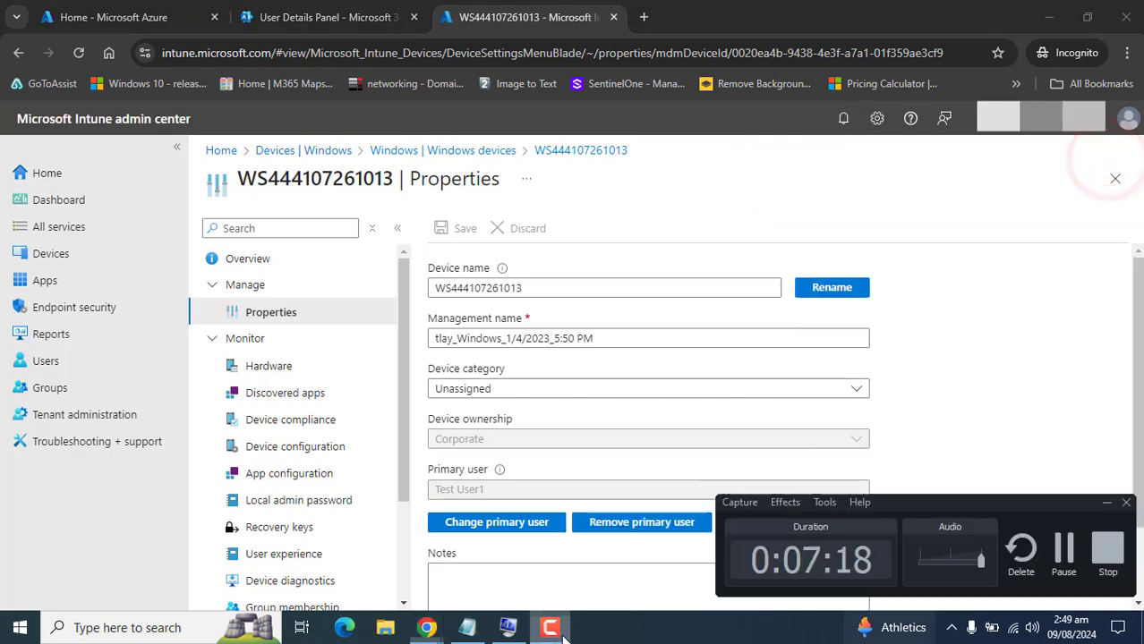
{"action": "left_click", "coordinate": [1060, 551]}
{"action": "left_click", "coordinate": [982, 498]}
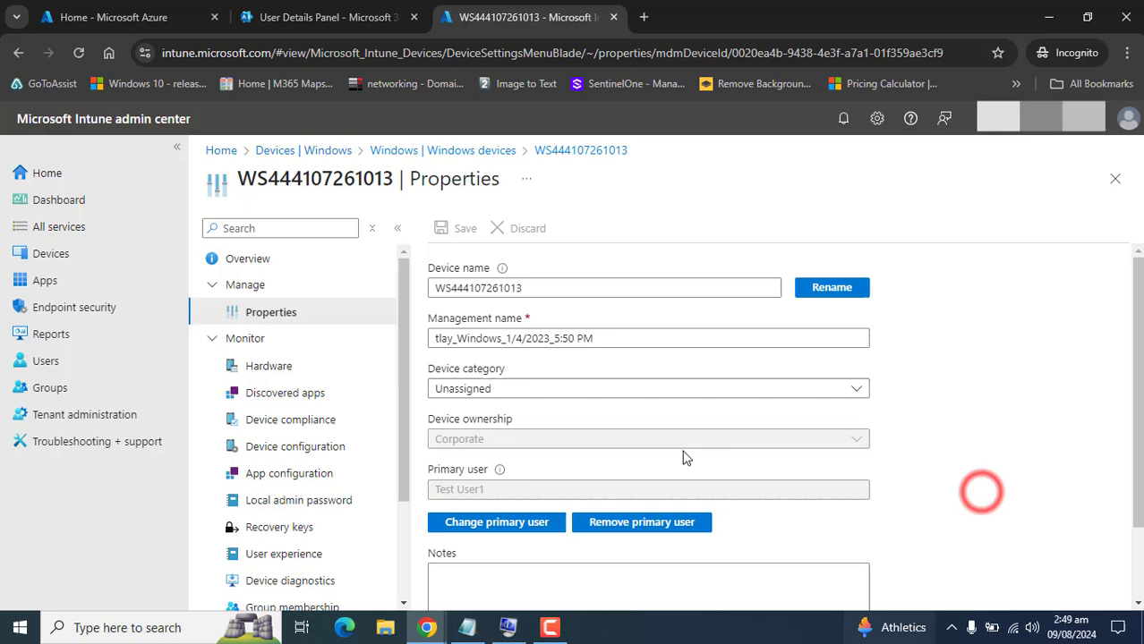
Examine the device name, Primary user and Enrolled by details in the device's overview
{"action": "left_click", "coordinate": [257, 261]}
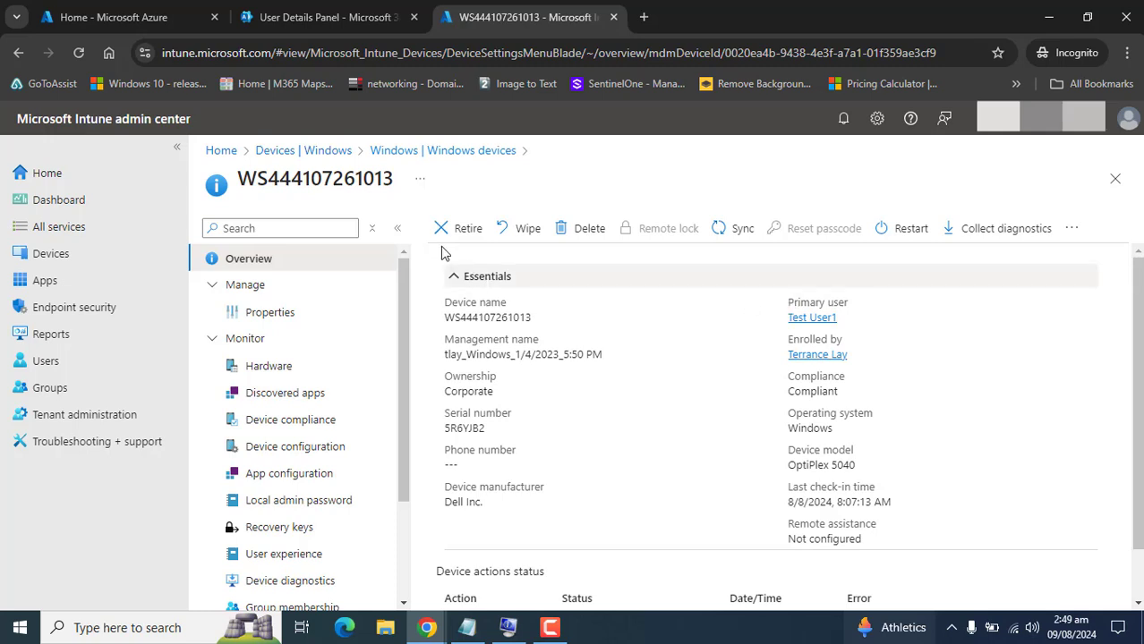
{"action": "double_click", "coordinate": [214, 179]}
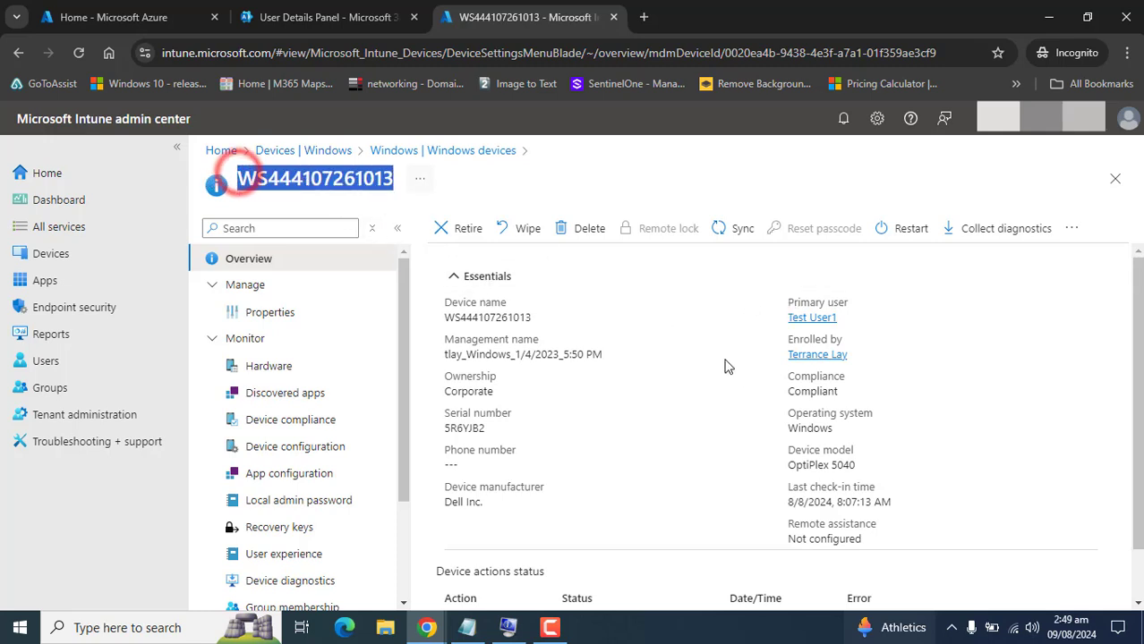
{"action": "left_click", "coordinate": [744, 354]}
{"action": "left_click_drag", "start_coordinate": [784, 305], "coordinate": [822, 333]}
{"action": "left_click", "coordinate": [1001, 327]}
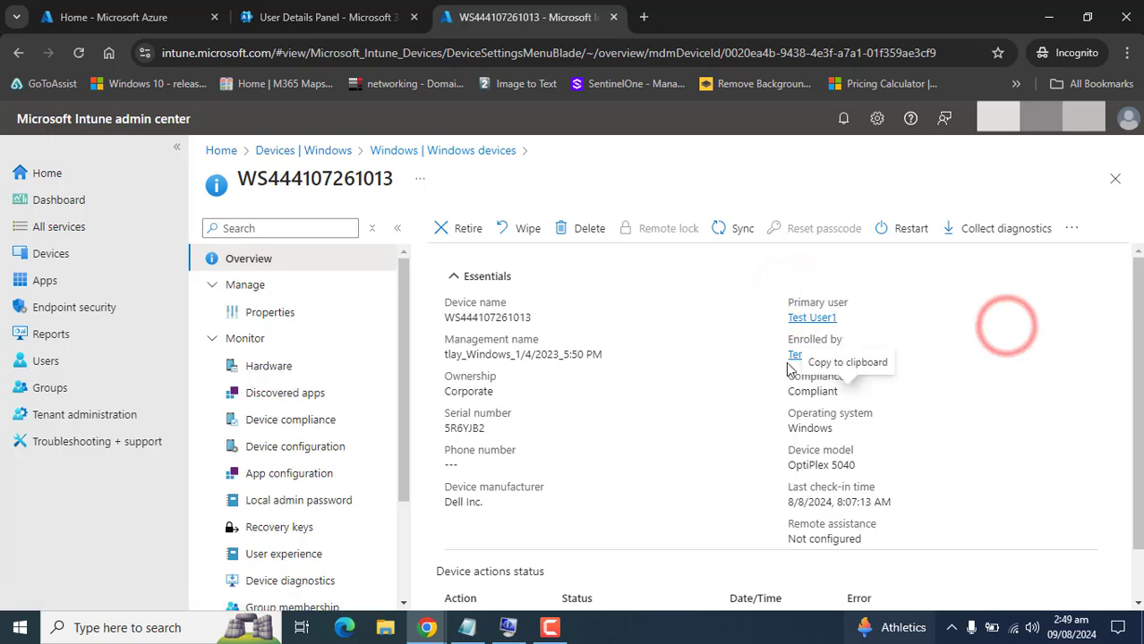
{"action": "left_click_drag", "start_coordinate": [790, 338], "coordinate": [850, 359]}
{"action": "left_click", "coordinate": [973, 453]}
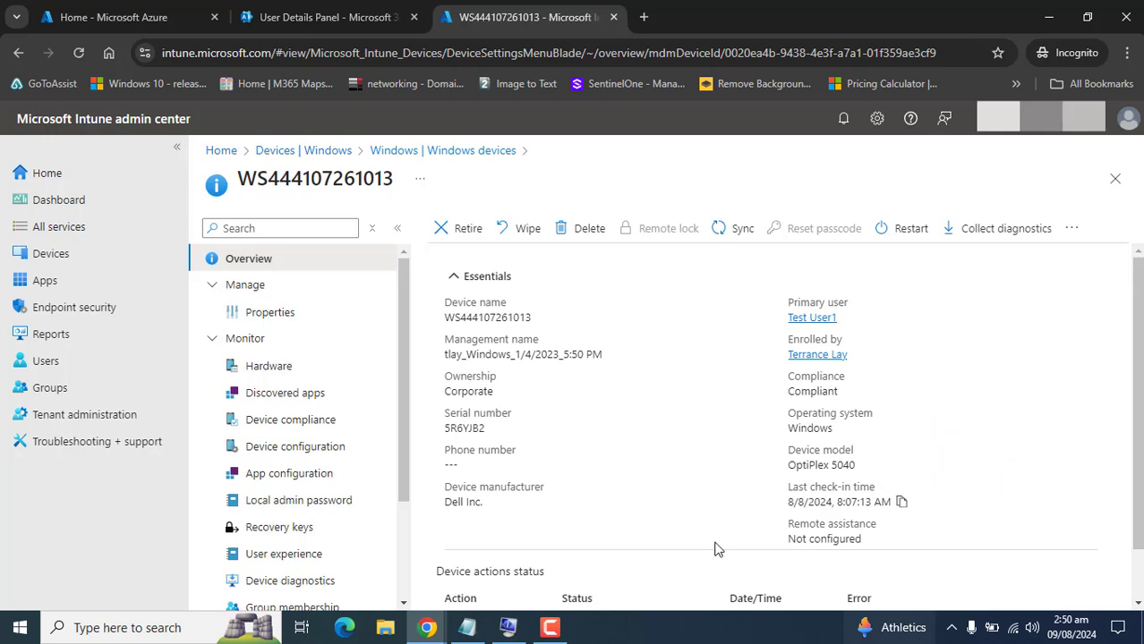
{"action": "left_click", "coordinate": [550, 627]}
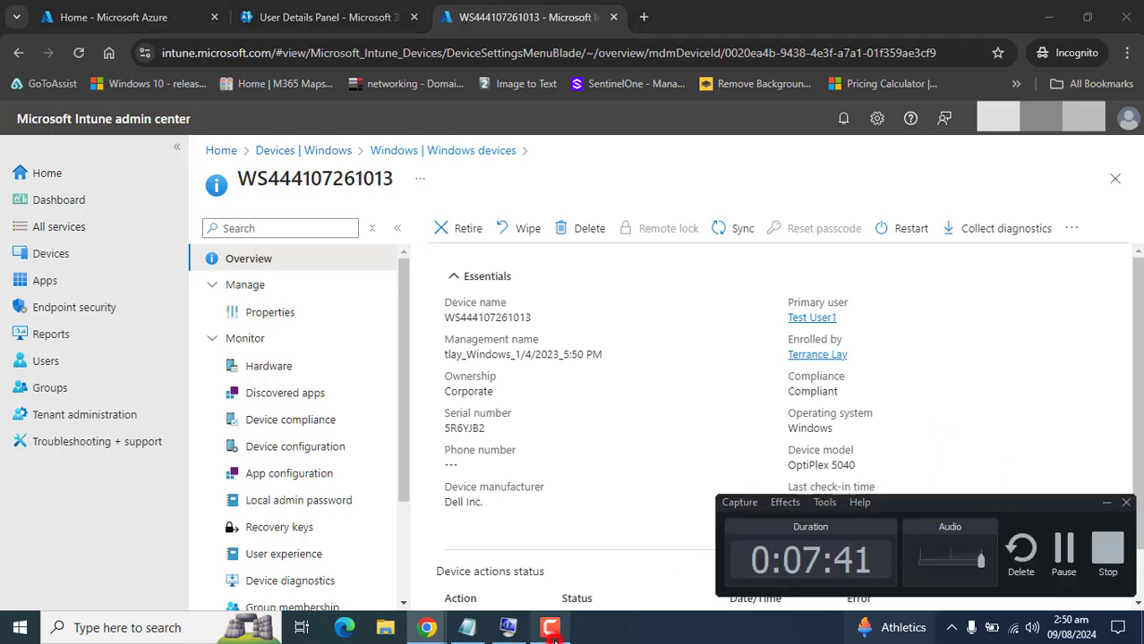
{"action": "left_click", "coordinate": [1059, 557]}
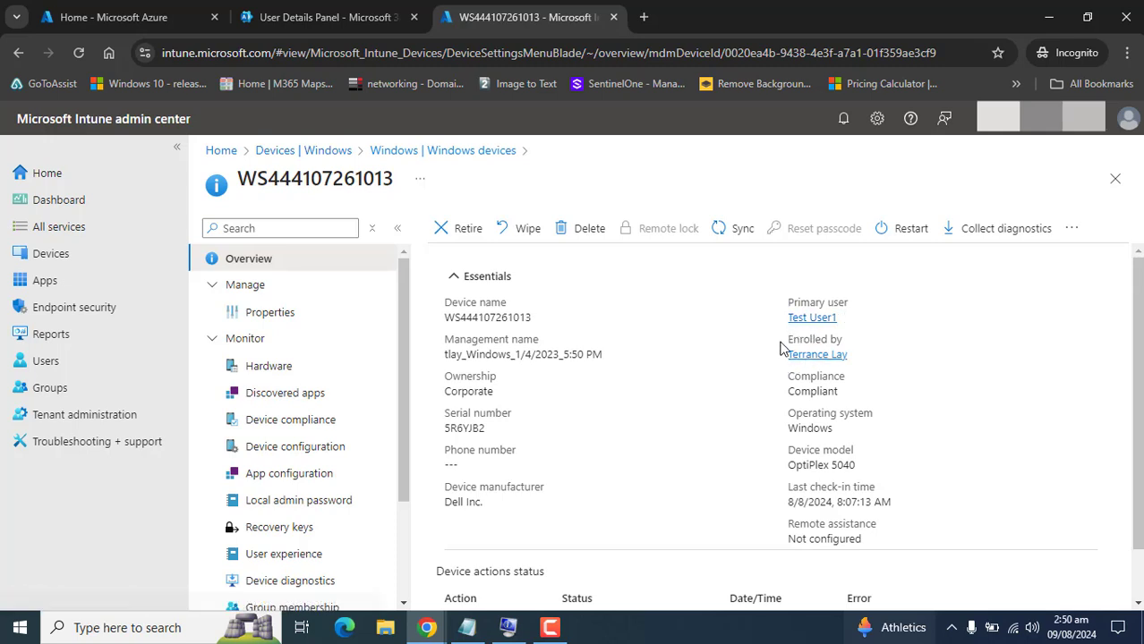
{"action": "triple_click", "coordinate": [852, 354]}
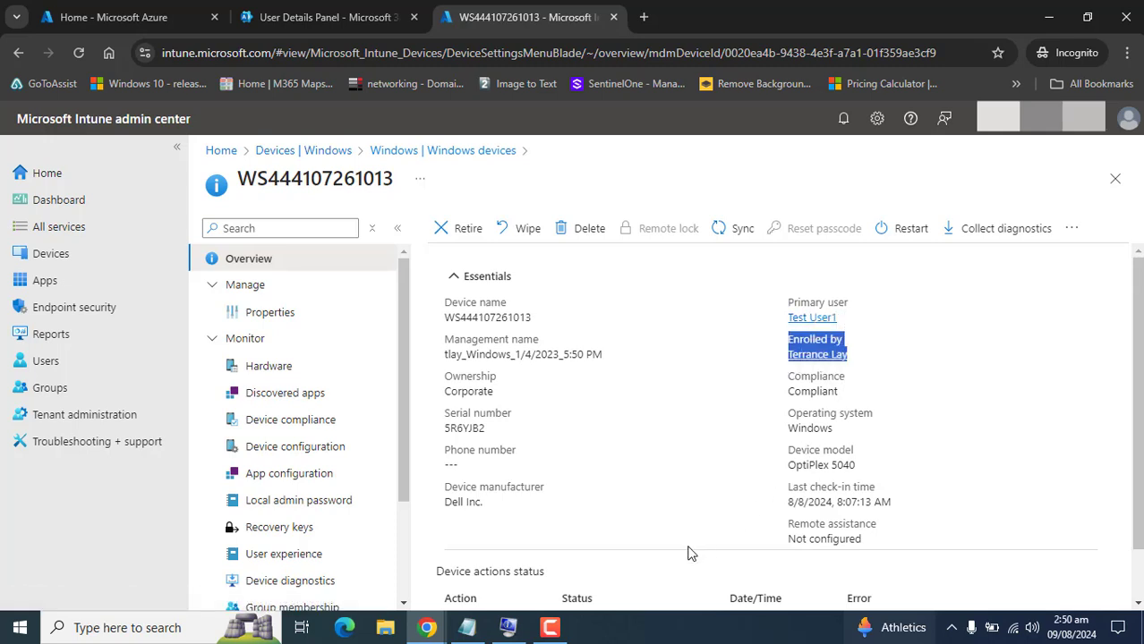
{"action": "left_click", "coordinate": [549, 627]}
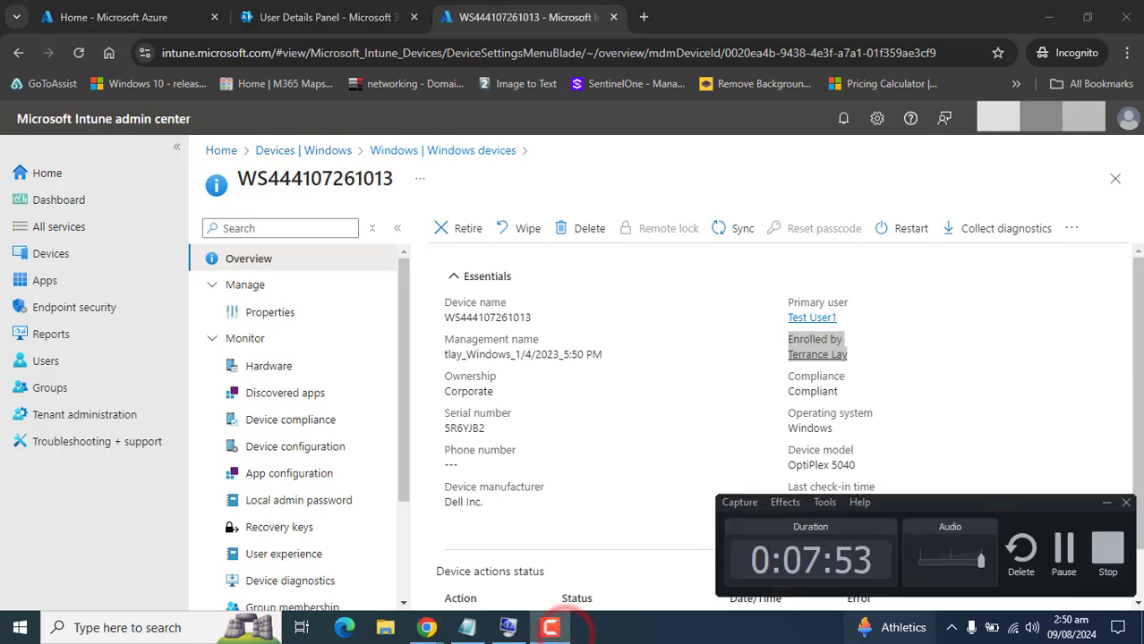
{"action": "left_click", "coordinate": [1061, 555]}
{"action": "left_click", "coordinate": [951, 467]}
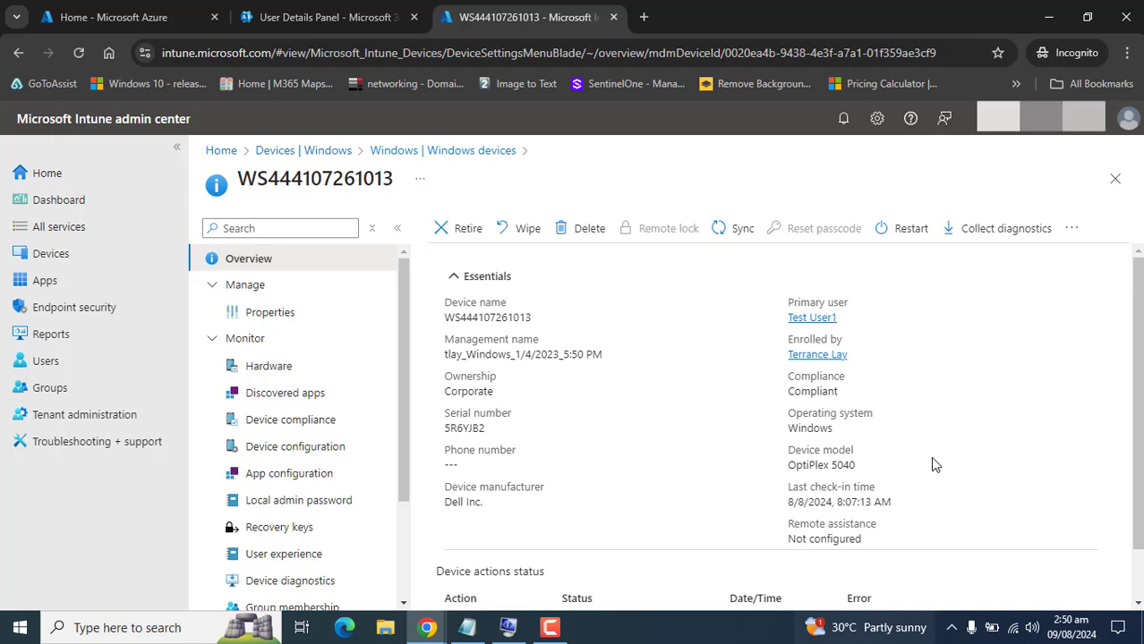
{"action": "left_click", "coordinate": [549, 627]}
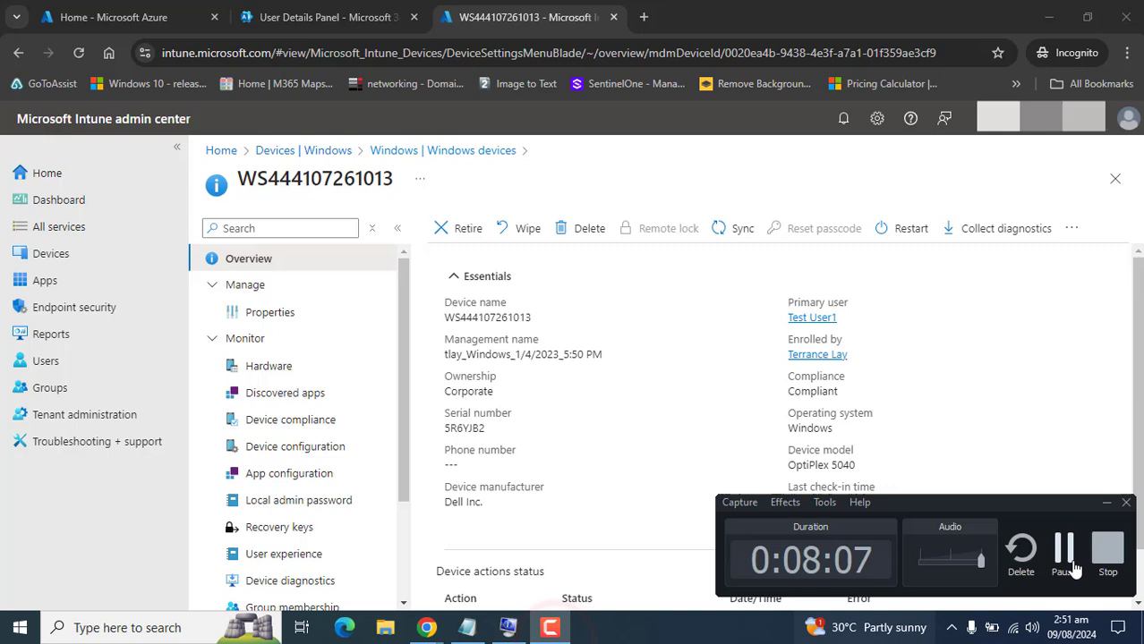
{"action": "left_click", "coordinate": [1074, 569]}
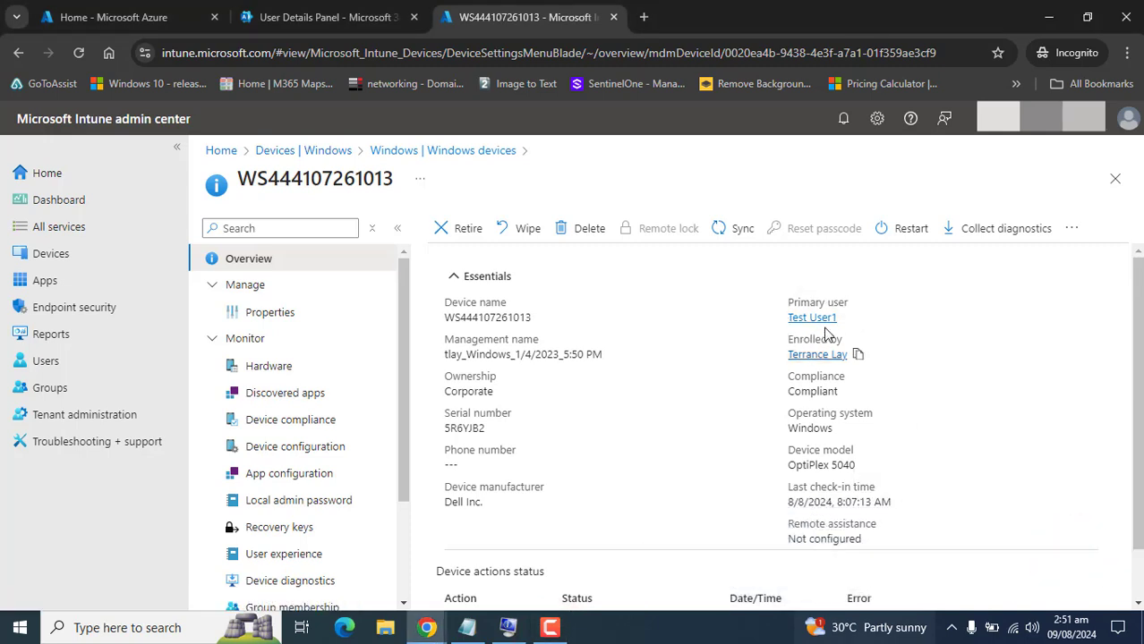
Clear the primary user in the device's properties and examine the warning below the setting
{"action": "left_click", "coordinate": [284, 313]}
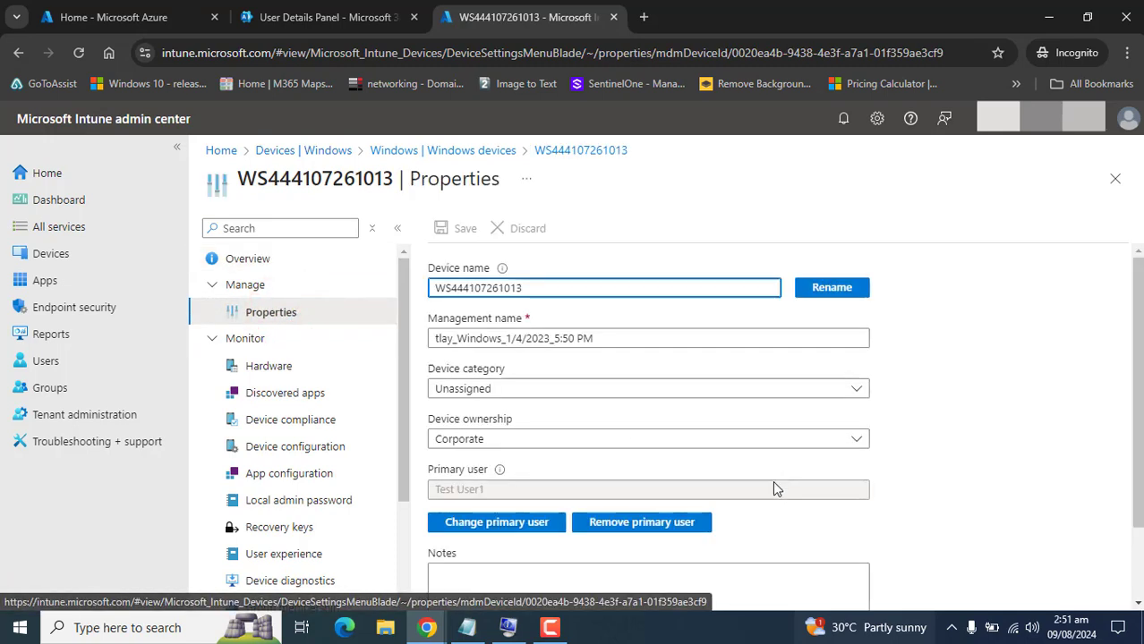
{"action": "left_click", "coordinate": [659, 528]}
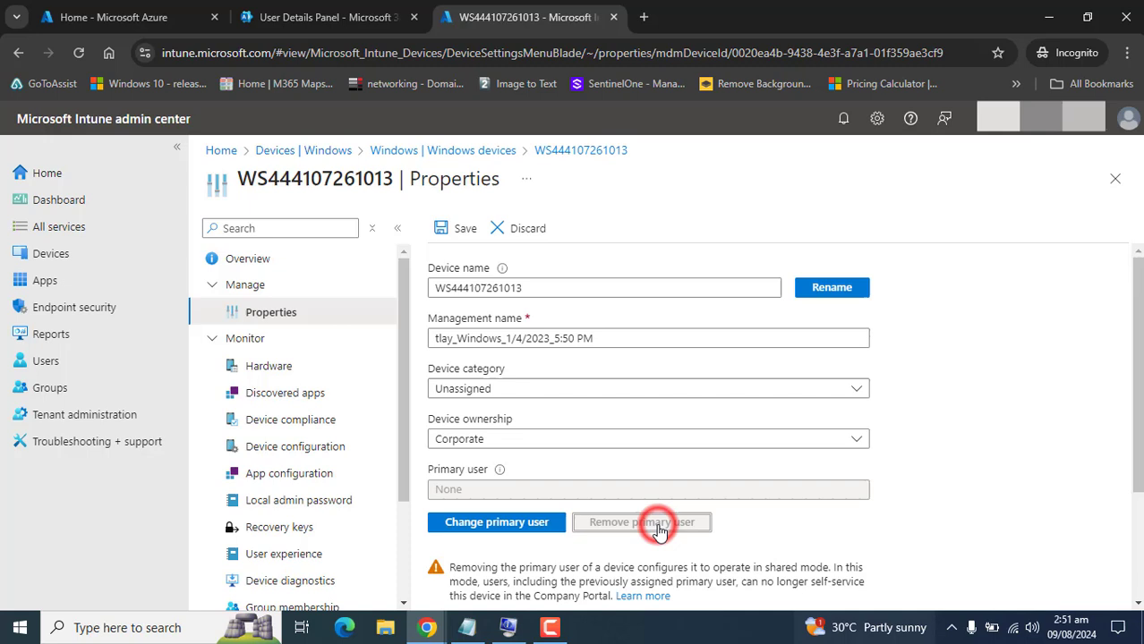
{"action": "scroll", "coordinate": [522, 439], "scroll_direction": "down", "scroll_amount": 2}
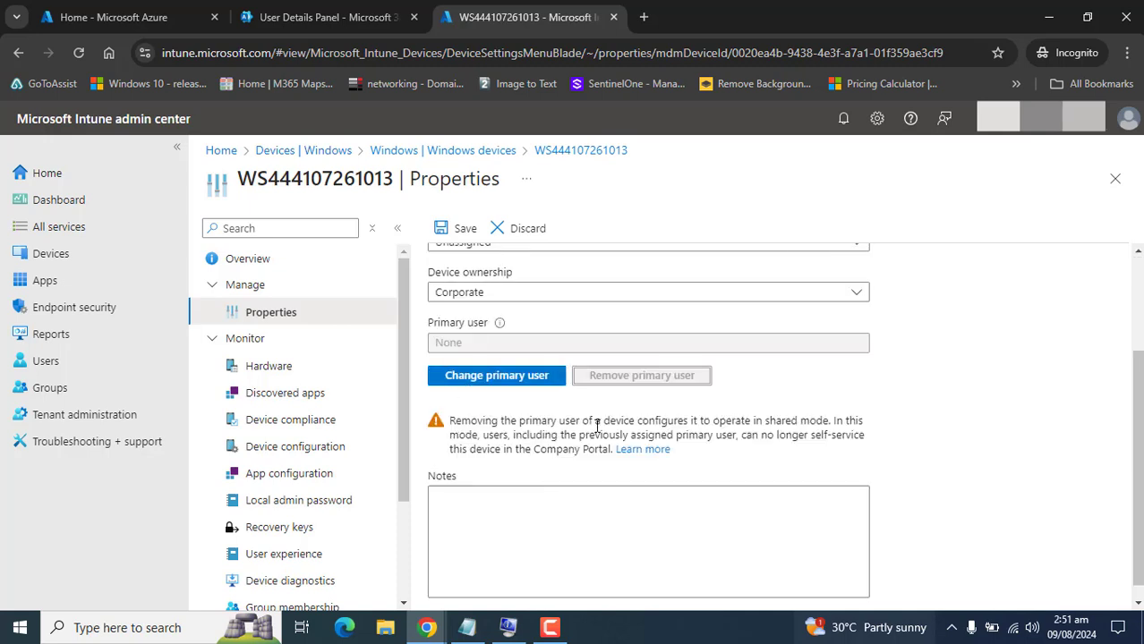